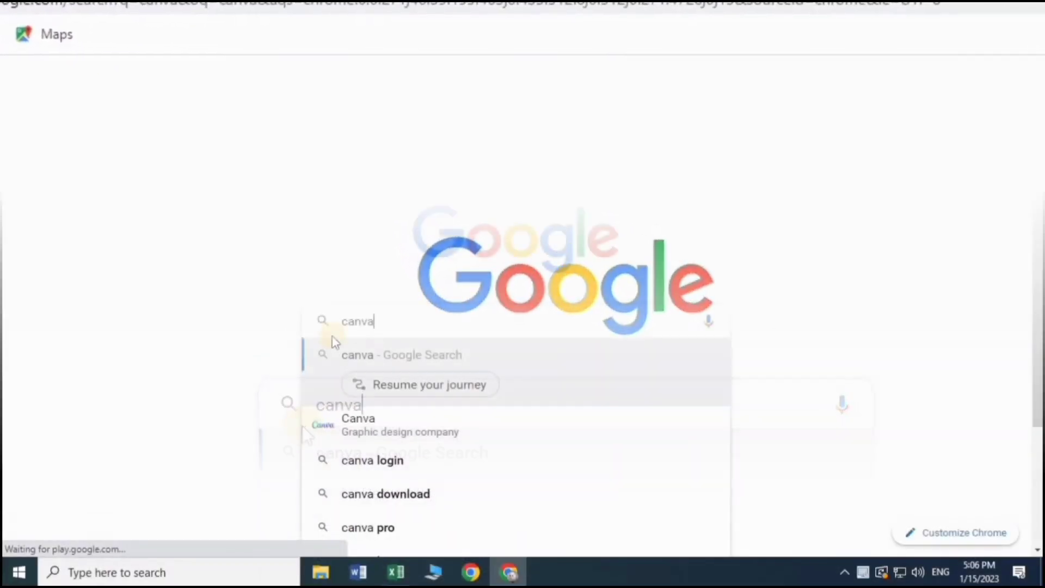
# Open the Canva website from a Google search for "canva" and find the YouTube Thumbnail templates by searching for "thumbnail"
pyautogui.press('Return')
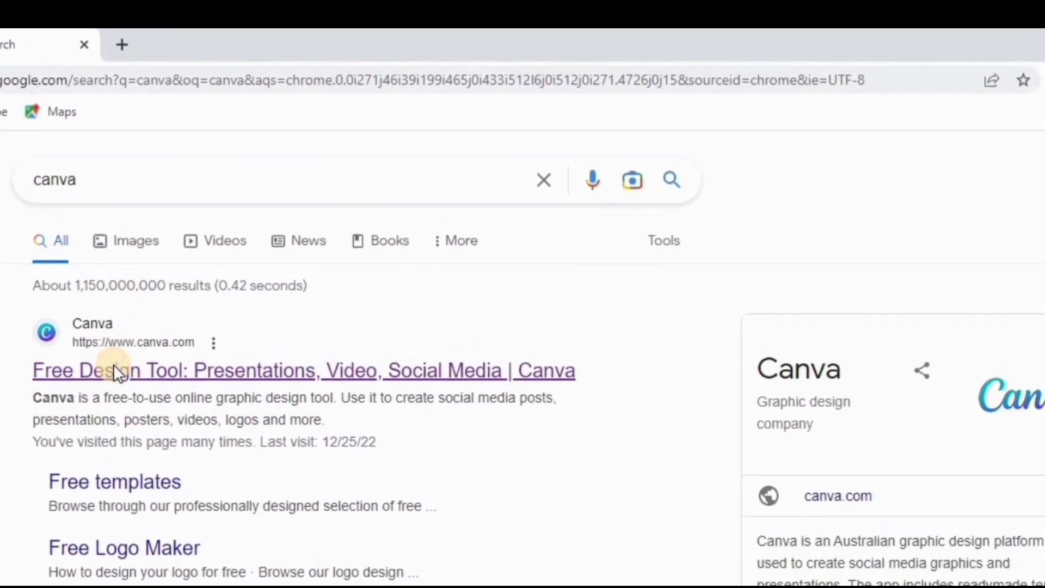
pyautogui.click(138, 344)
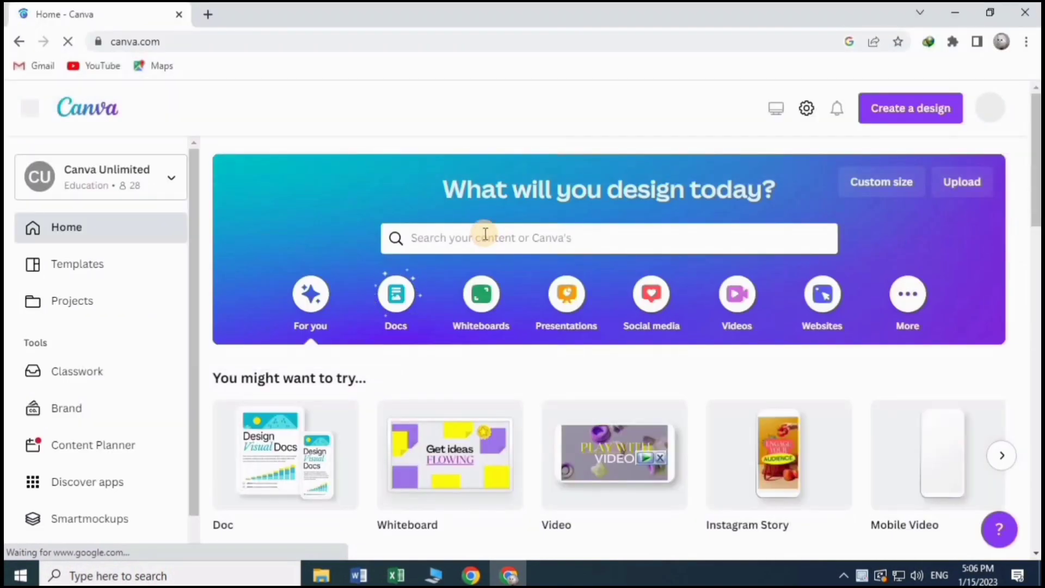
pyautogui.click(481, 235)
pyautogui.write('thumbnail')
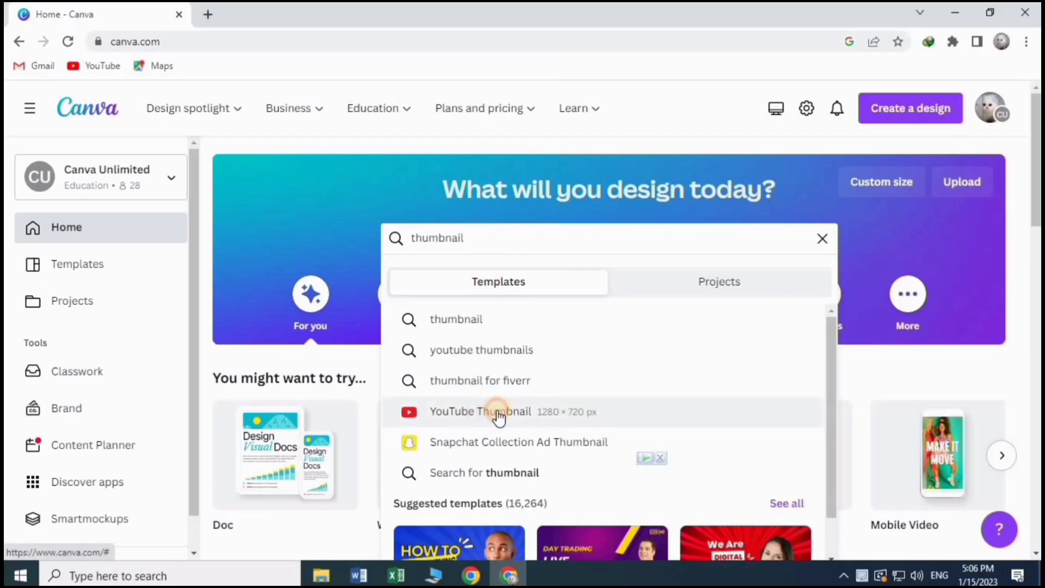
pyautogui.click(499, 417)
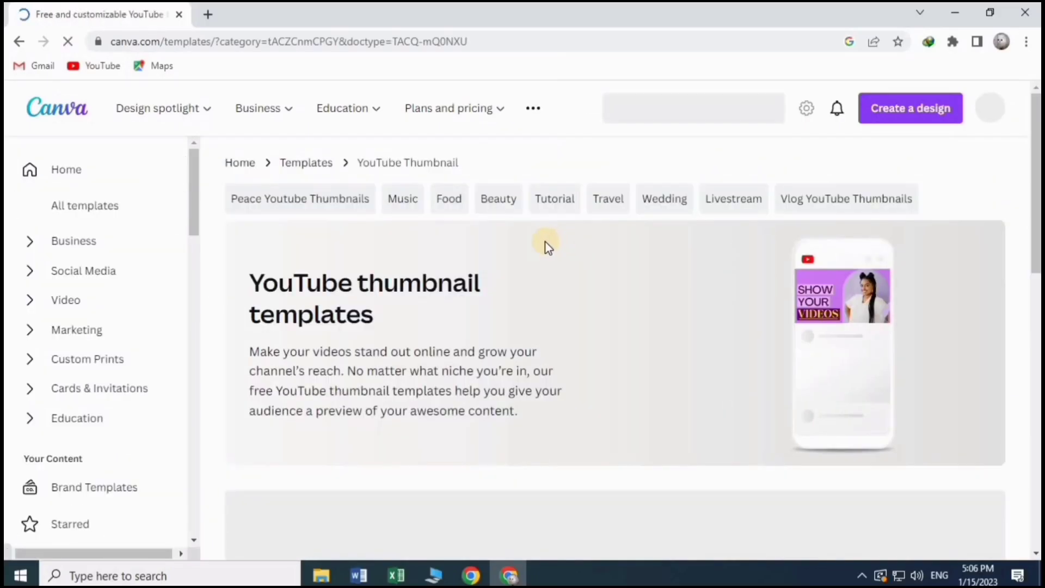
# Browse the thumbnail templates and open "Blue and Grey Simple Travel Youtube Thumbnail" for customizing
pyautogui.scroll(-4, 521, 304)
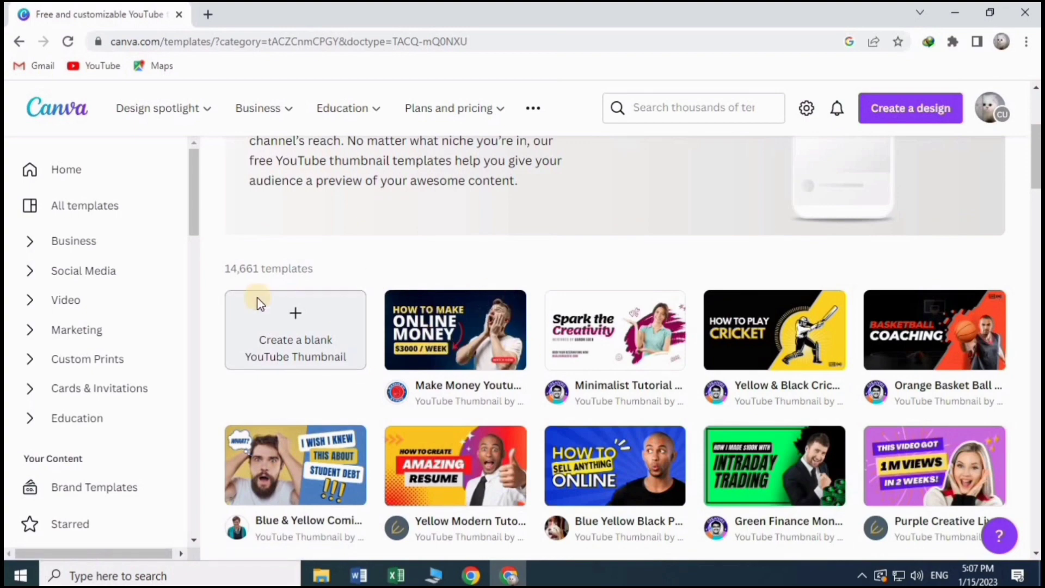
pyautogui.scroll(-3, 466, 401)
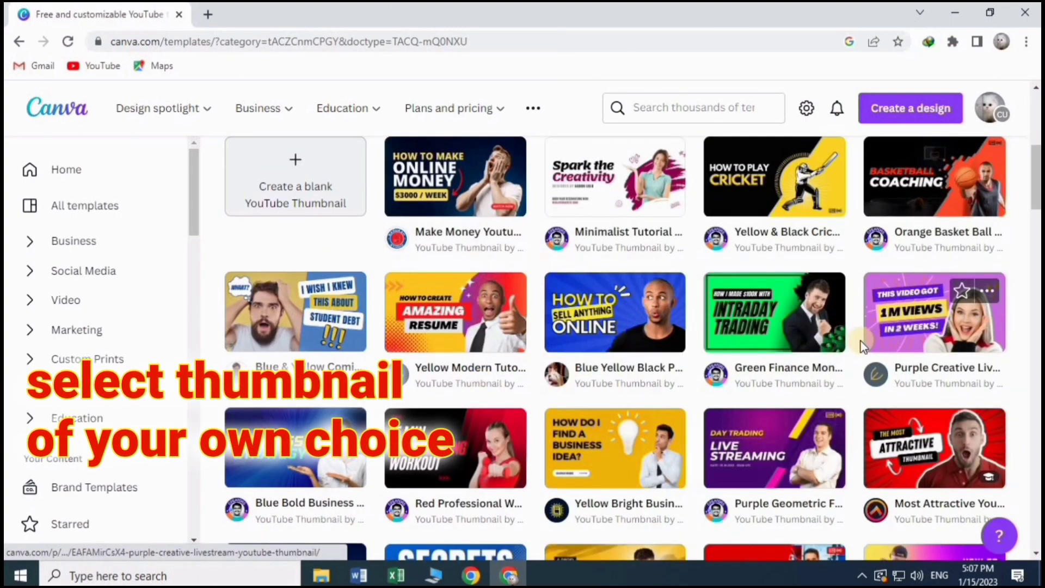
pyautogui.scroll(-10, 863, 345)
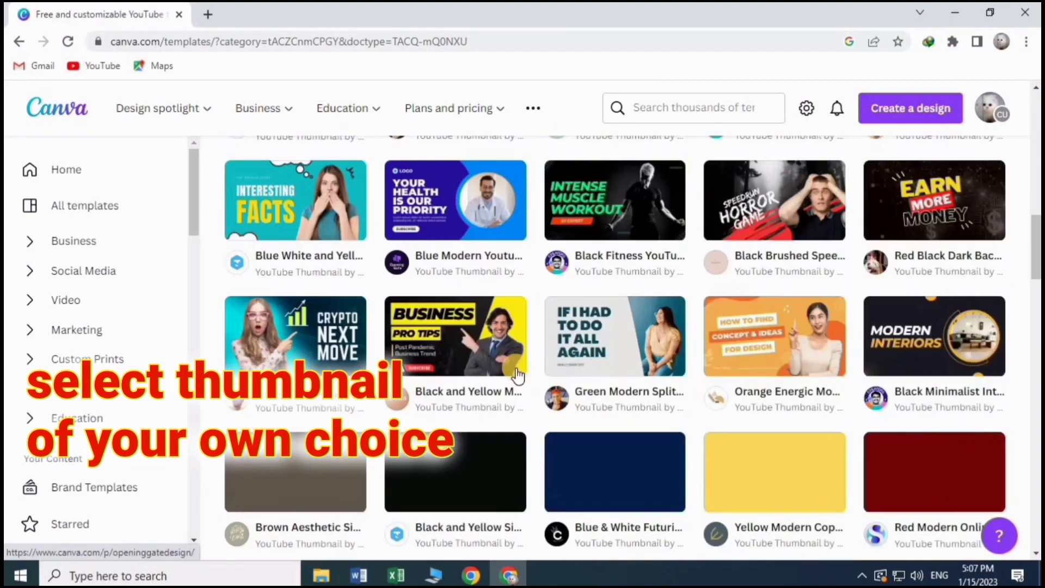
pyautogui.scroll(-11, 517, 376)
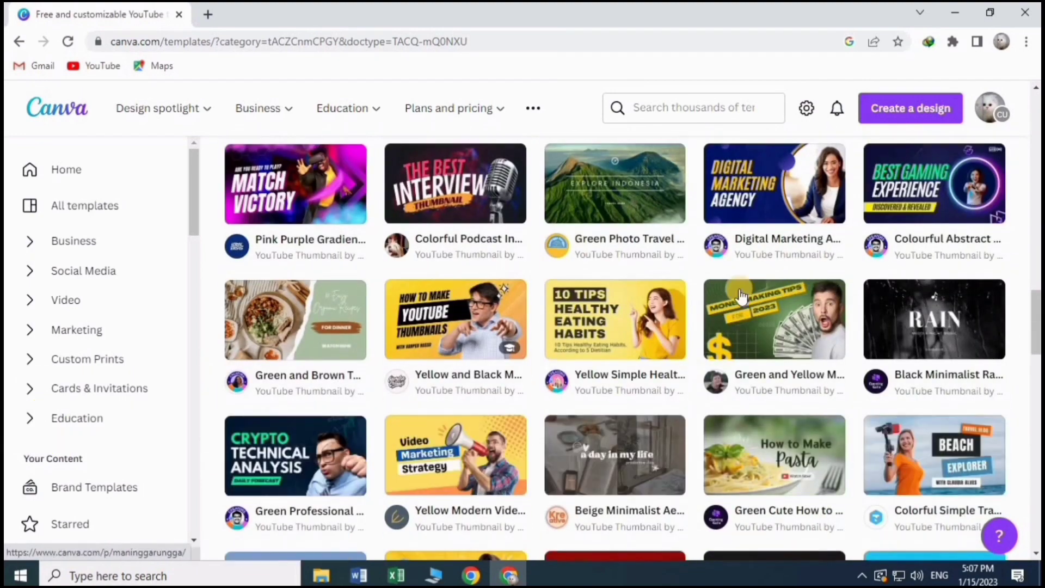
pyautogui.scroll(-4, 741, 297)
pyautogui.scroll(-3, 530, 187)
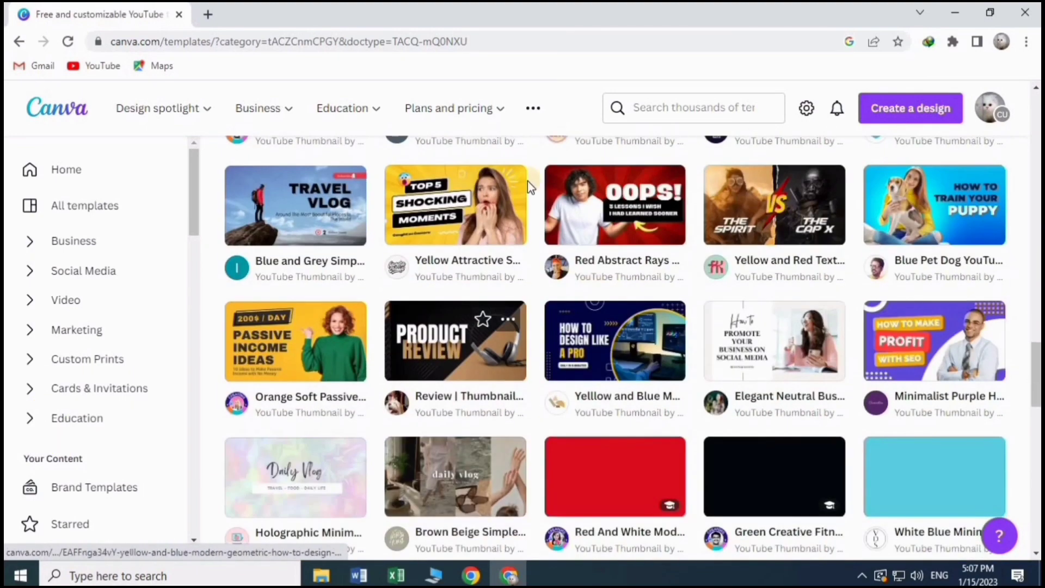
pyautogui.scroll(-1, 527, 181)
pyautogui.scroll(3, 396, 296)
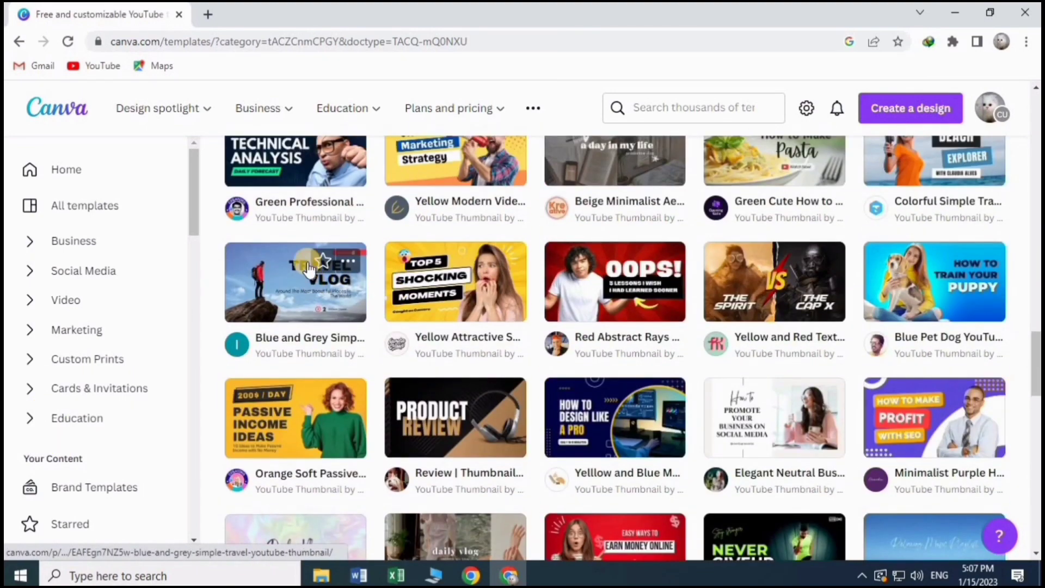
pyautogui.click(312, 297)
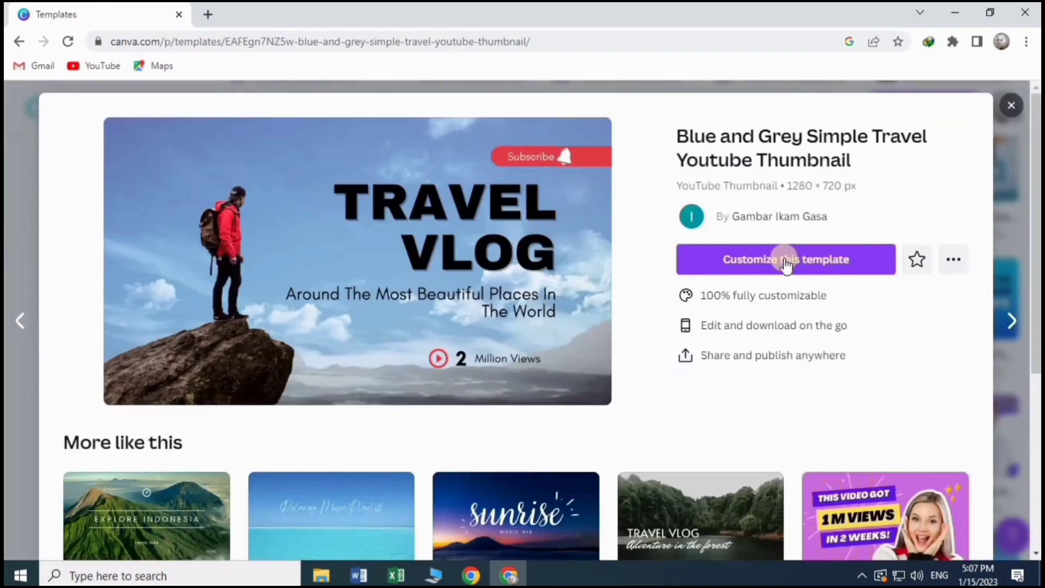
pyautogui.click(782, 260)
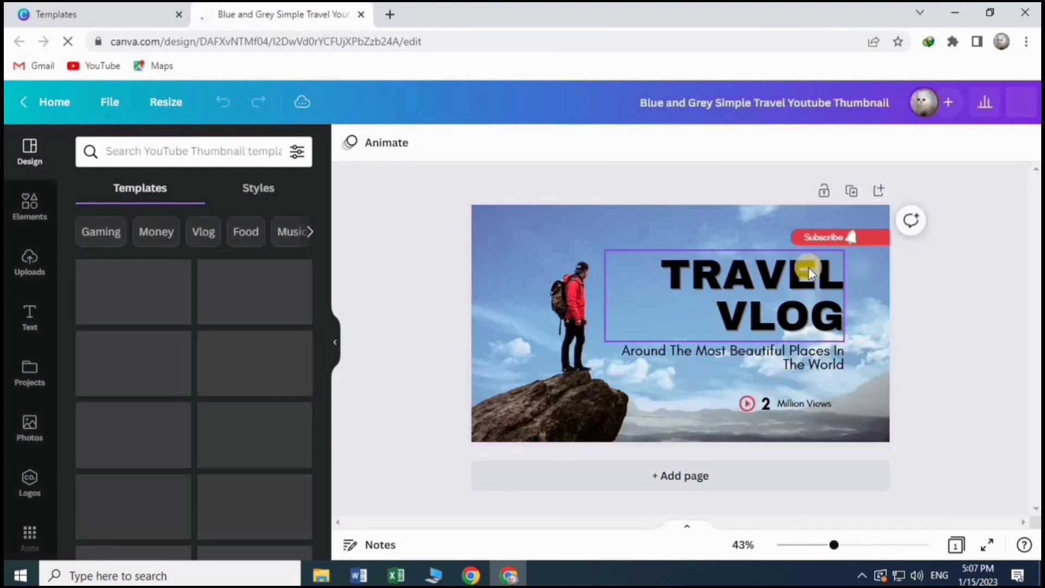
# Search the photo library for "traveling" and browse the photos for a new background
pyautogui.click(182, 143)
pyautogui.write('travel')
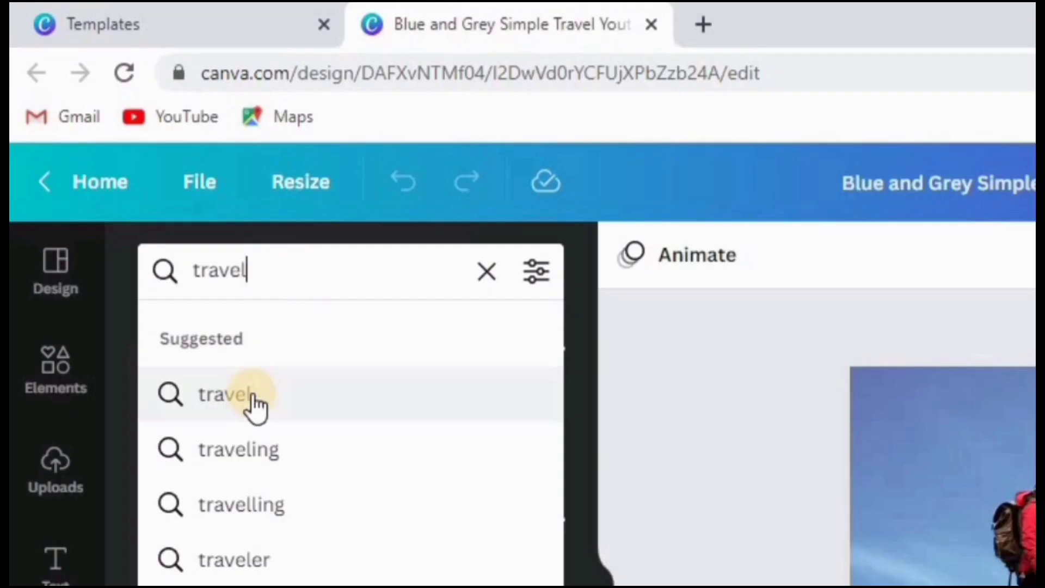
pyautogui.click(140, 254)
pyautogui.scroll(-5, 150, 261)
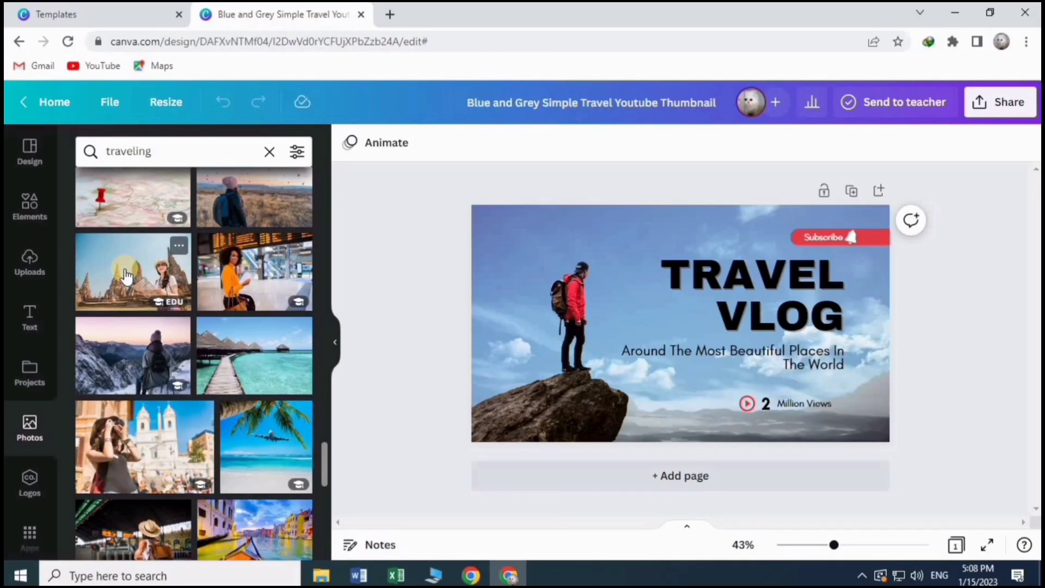
pyautogui.scroll(-3, 150, 280)
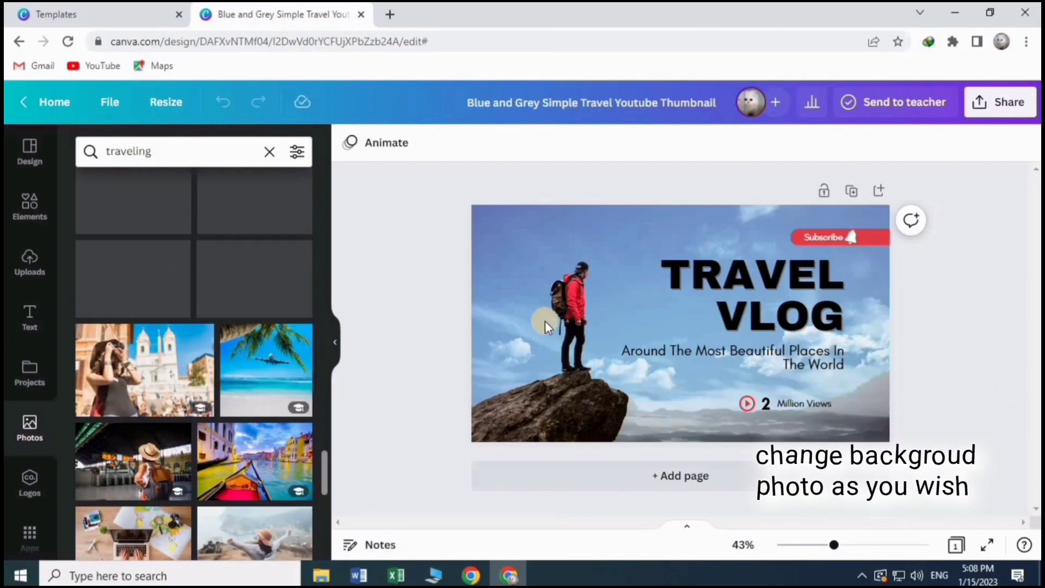
# Delete the template's background photo of the hiker standing on the rock
pyautogui.click(544, 322)
pyautogui.scroll(3, 234, 292)
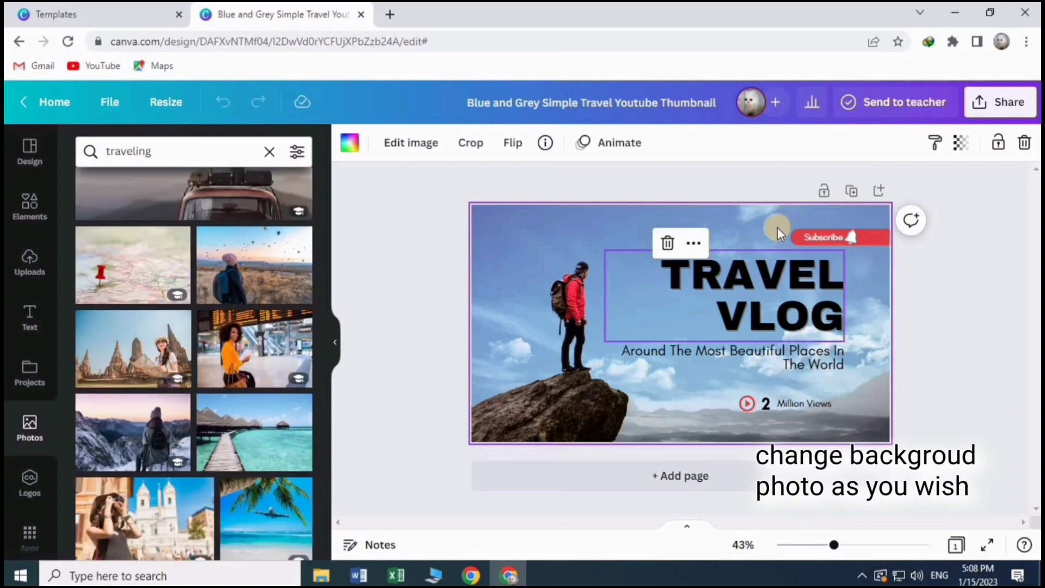
pyautogui.click(669, 244)
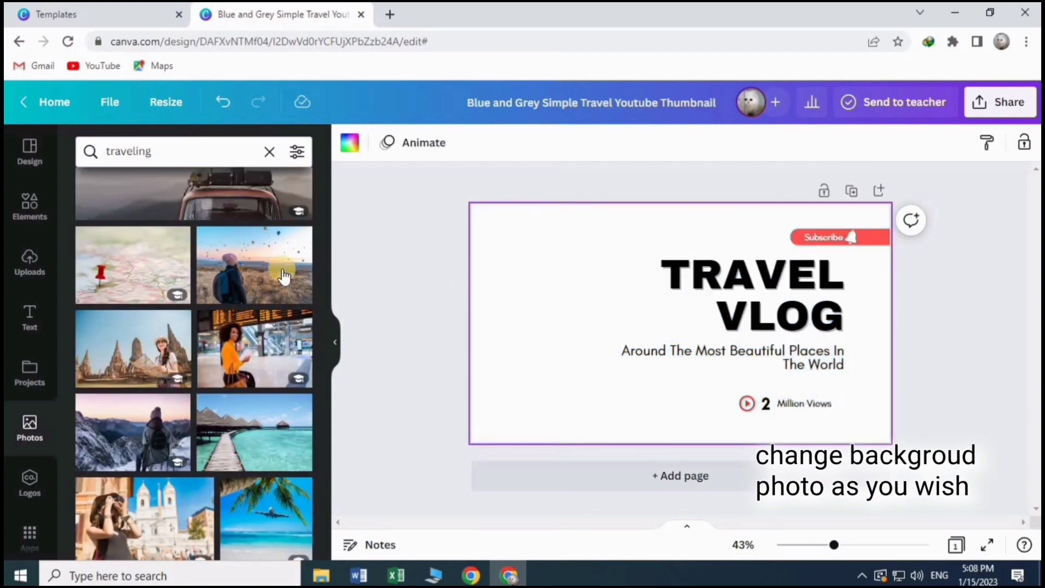
# Try the photo of a backpacker facing snowy mountains on the thumbnail, and delete it again
pyautogui.scroll(3, 254, 303)
pyautogui.scroll(-3, 265, 301)
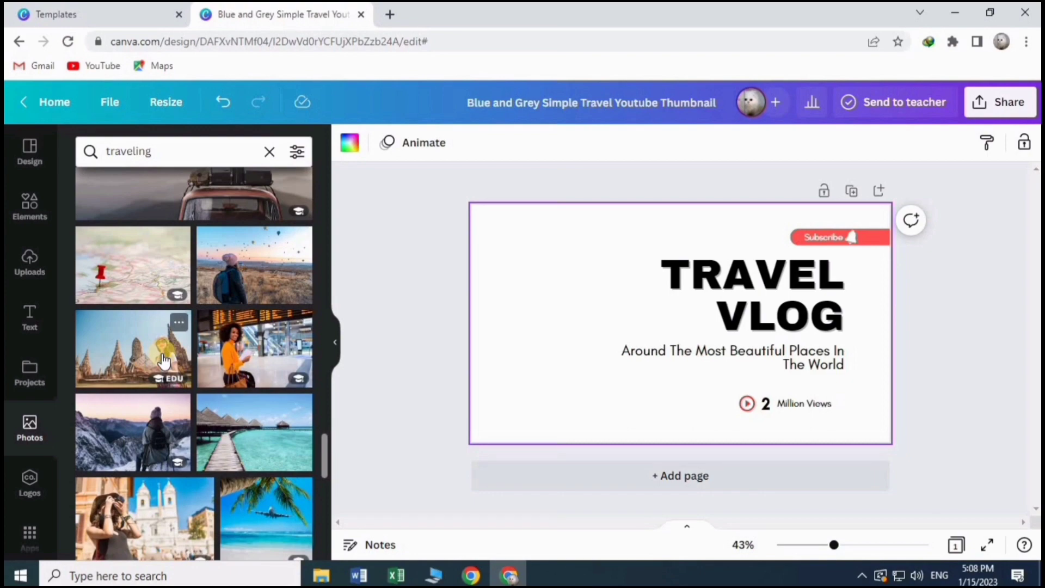
pyautogui.scroll(-3, 163, 360)
pyautogui.click(133, 288)
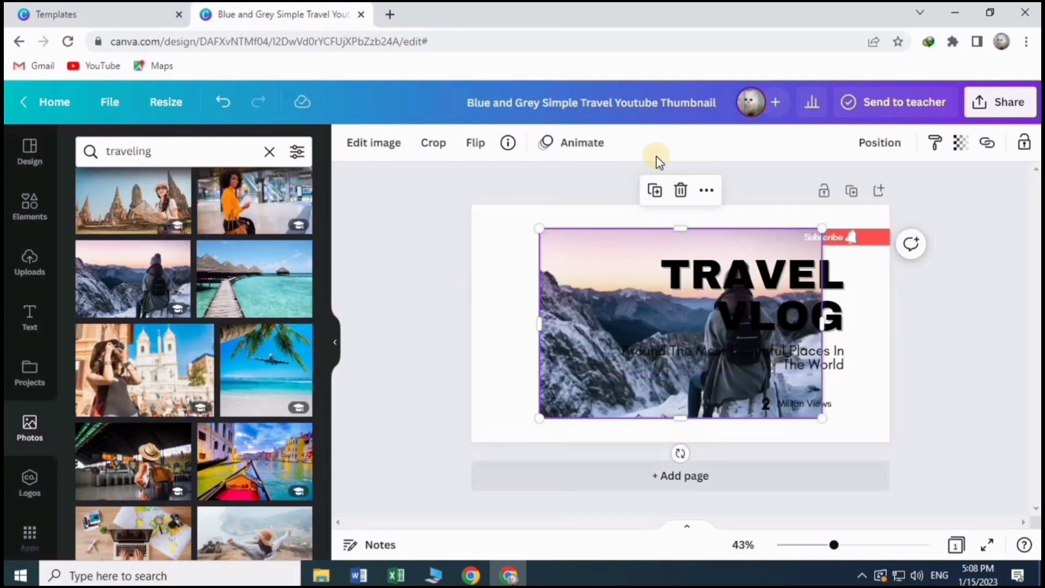
pyautogui.press('Delete')
# Find the photo of a man with a backpack sitting above a mountain valley and add it to the thumbnail
pyautogui.scroll(-6, 290, 244)
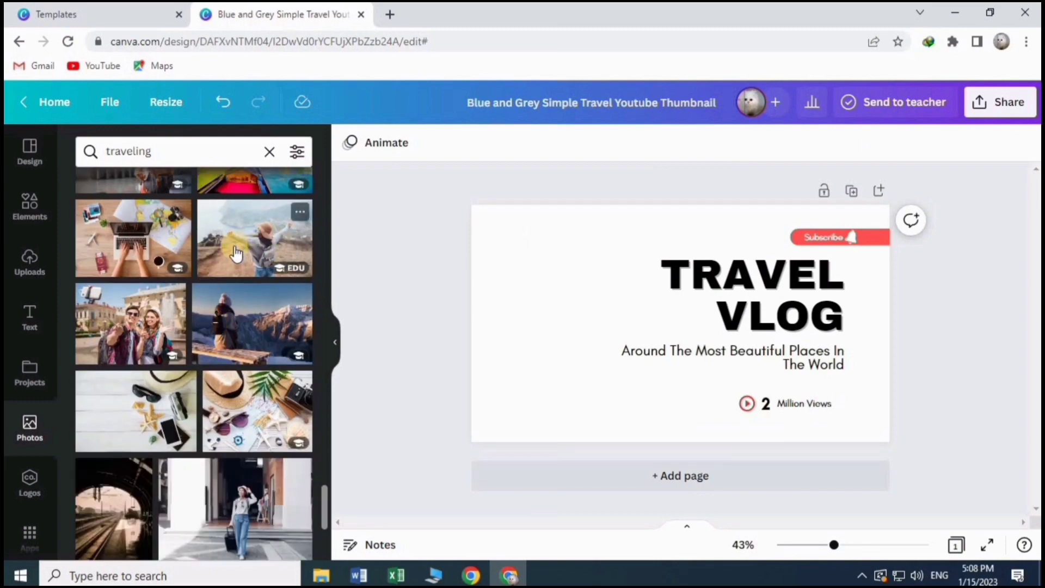
pyautogui.scroll(-5, 235, 253)
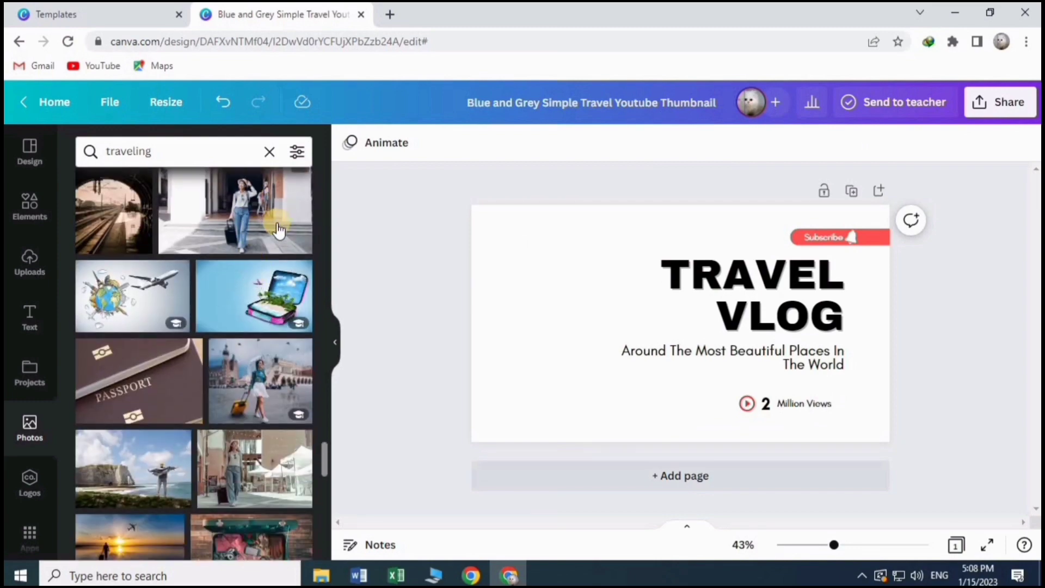
pyautogui.scroll(-4, 277, 228)
pyautogui.scroll(-6, 250, 272)
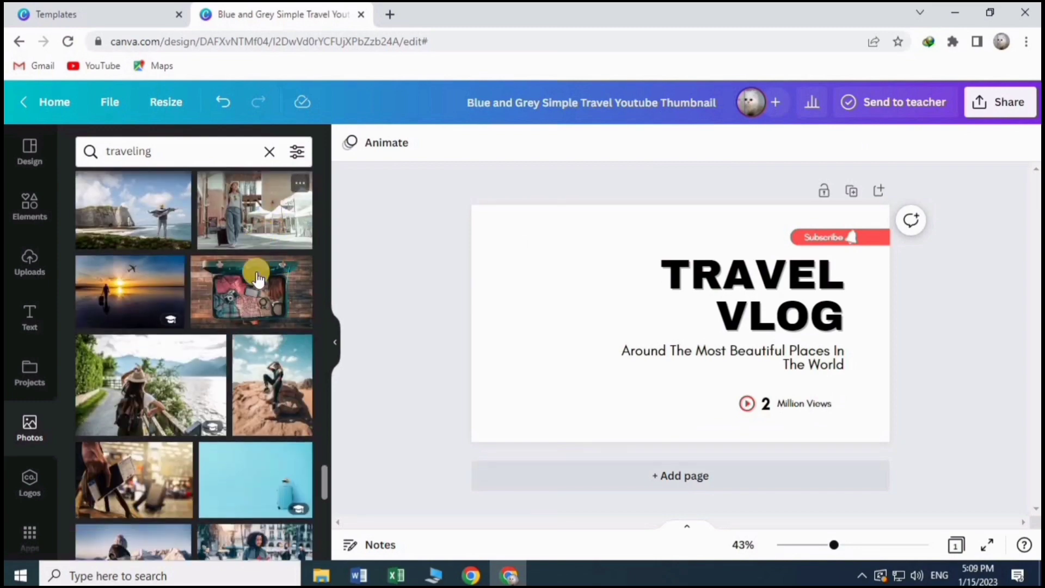
pyautogui.scroll(-5, 220, 311)
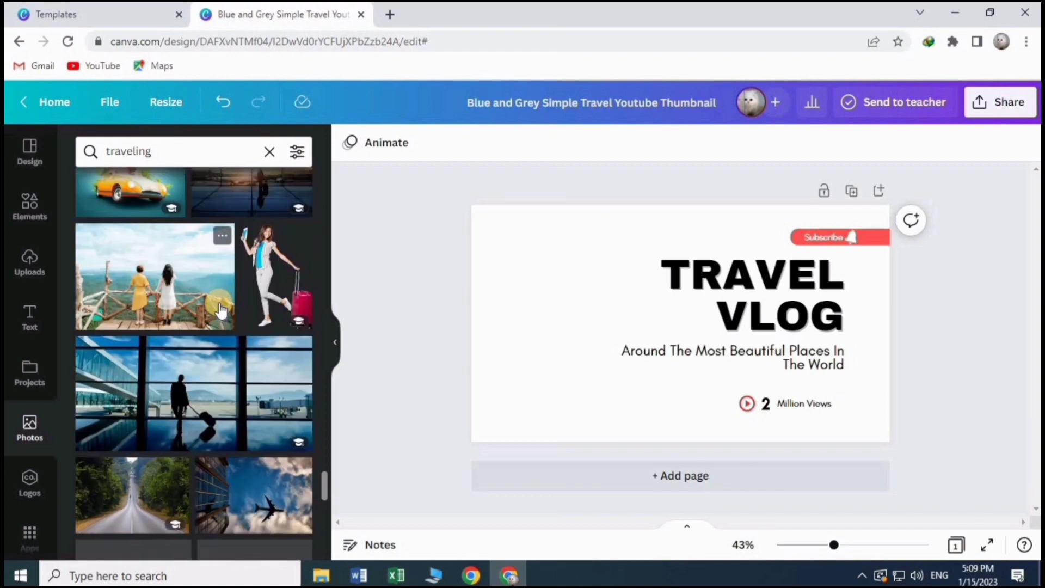
pyautogui.scroll(-5, 207, 298)
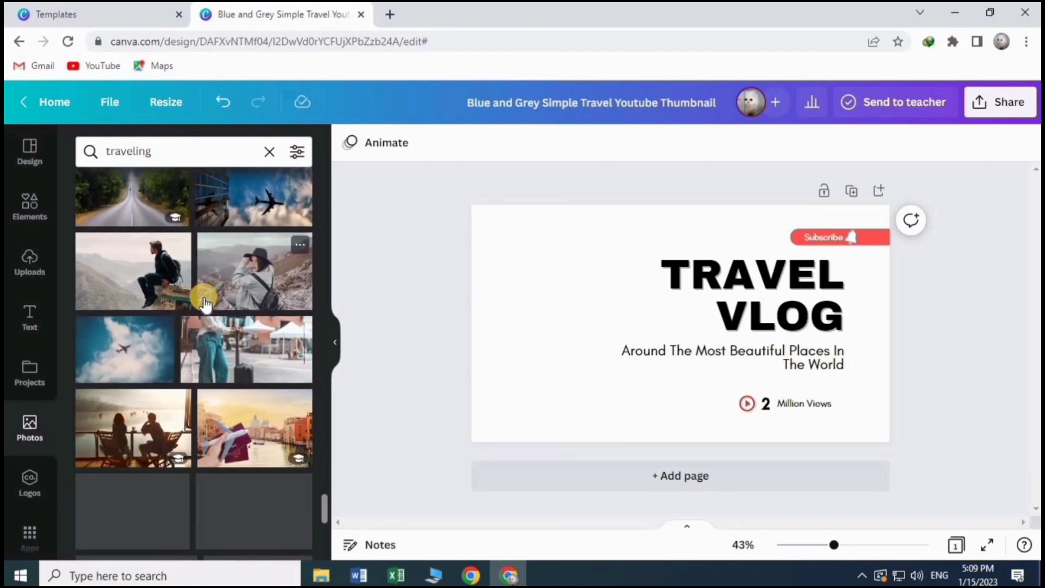
pyautogui.click(165, 291)
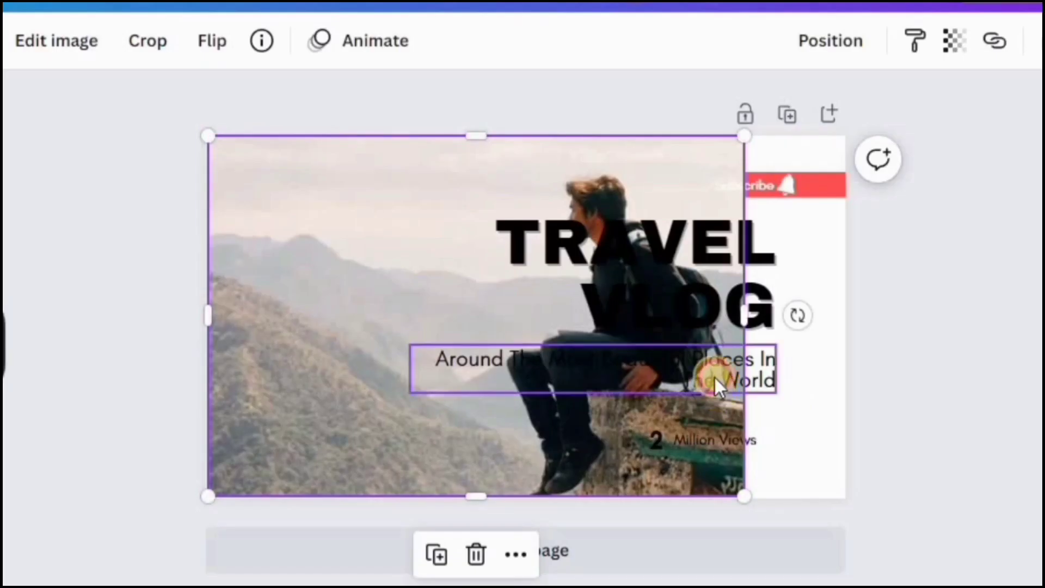
# Resize the photo of the seated man so that it covers the whole thumbnail as its background
pyautogui.click(832, 319)
pyautogui.moveTo(831, 320); pyautogui.dragTo(633, 377)
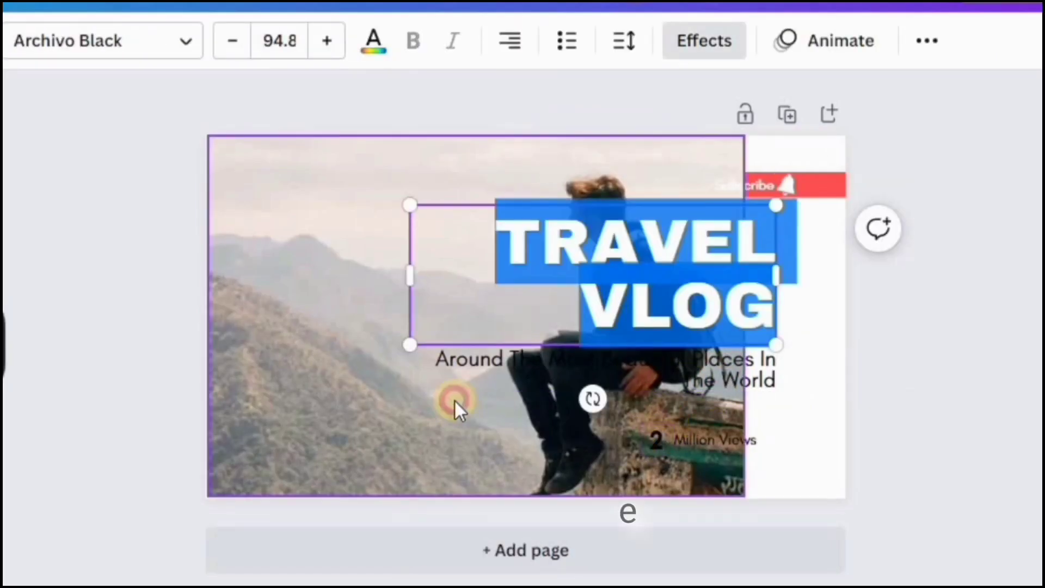
pyautogui.click(453, 399)
pyautogui.moveTo(746, 314); pyautogui.dragTo(853, 316)
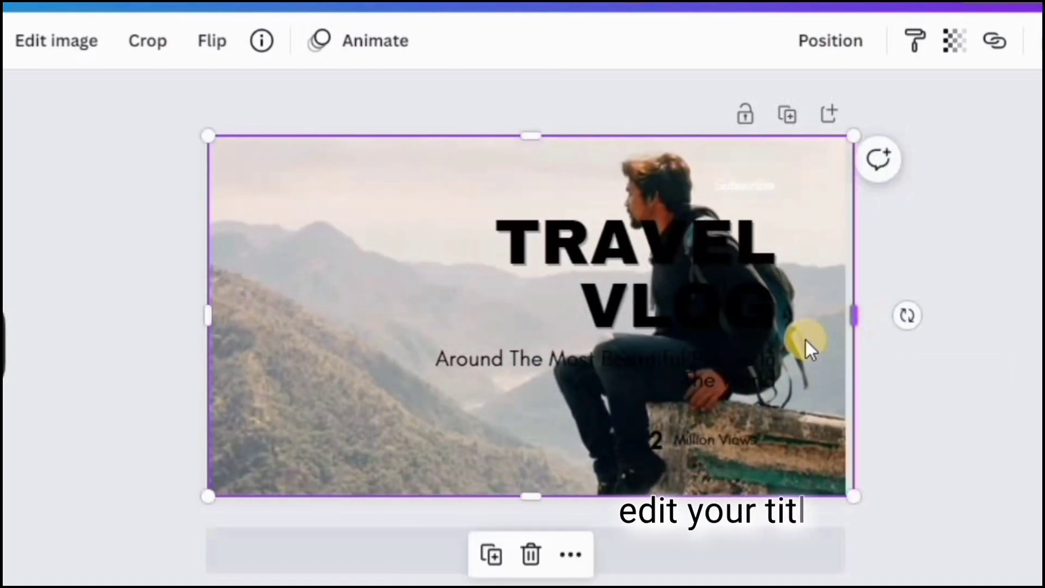
# Move the TRAVEL VLOG title, the subtitle and the Million Views text away from the man to the thumbnail's left half
pyautogui.moveTo(674, 275); pyautogui.dragTo(492, 245)
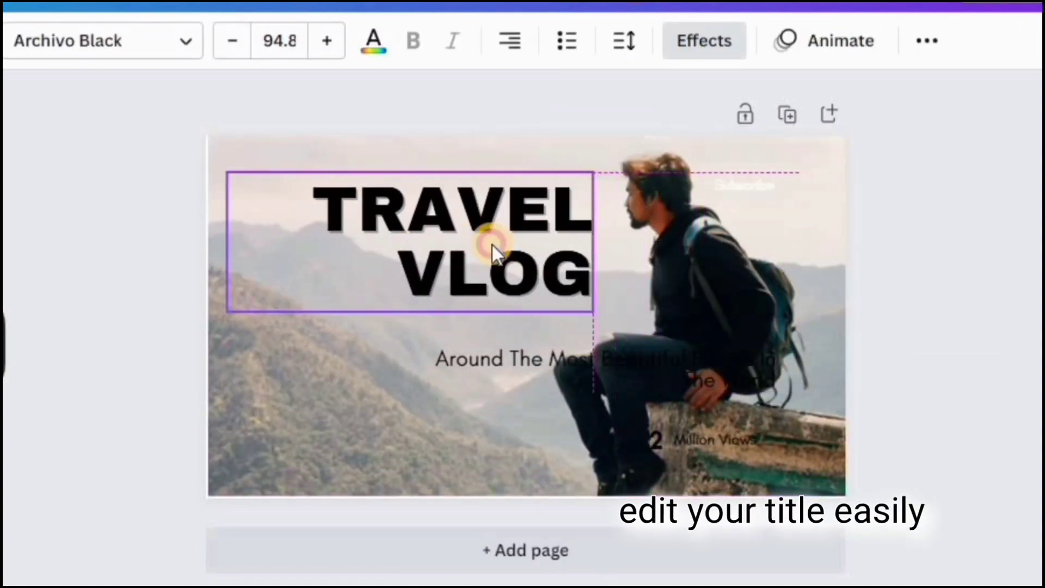
pyautogui.moveTo(554, 358); pyautogui.dragTo(416, 337)
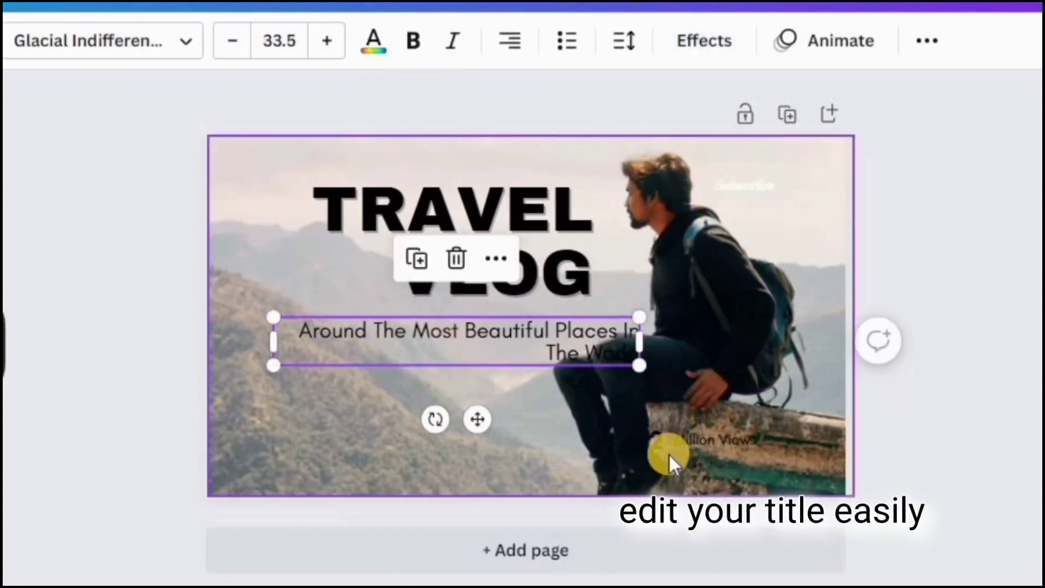
pyautogui.moveTo(717, 435); pyautogui.dragTo(303, 419)
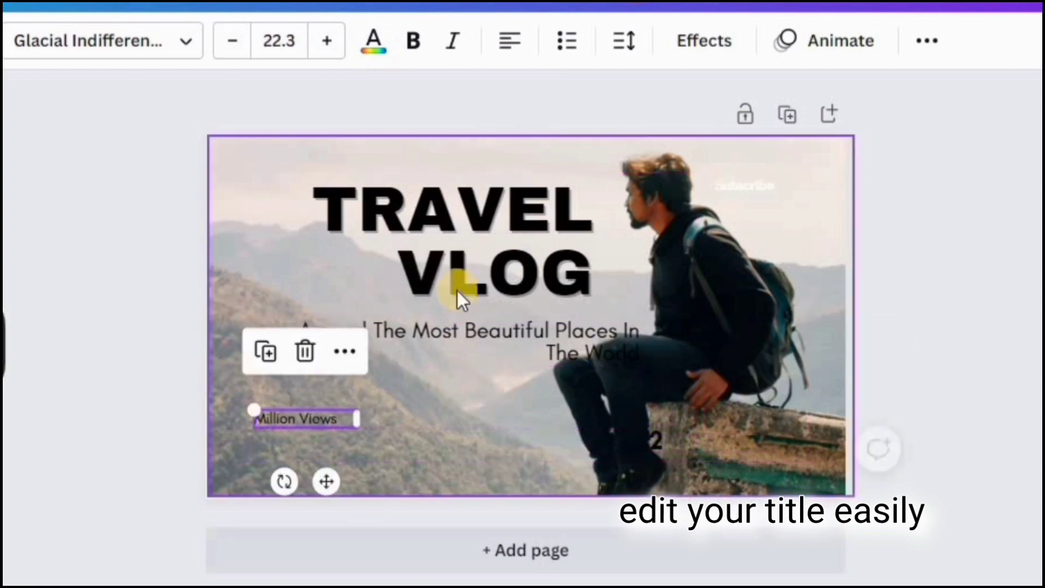
# Shift the TRAVEL VLOG title and the subtitle below it further toward the thumbnail's upper left
pyautogui.click(457, 298)
pyautogui.moveTo(462, 236); pyautogui.dragTo(435, 216)
pyautogui.click(511, 333)
pyautogui.moveTo(512, 333); pyautogui.dragTo(464, 318)
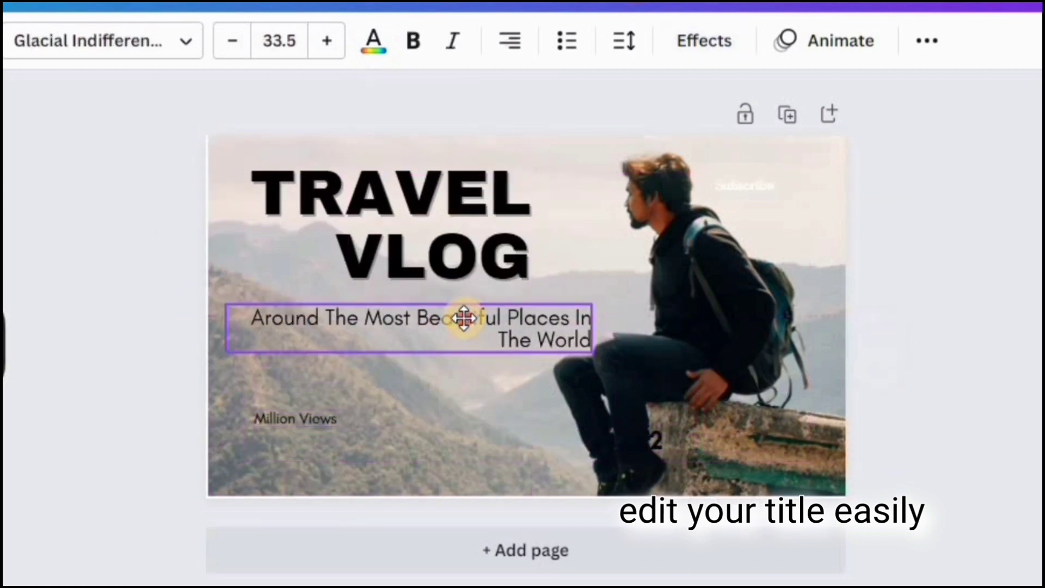
pyautogui.click(477, 234)
pyautogui.moveTo(504, 246); pyautogui.dragTo(501, 235)
# Replace the subtitle below the TRAVEL VLOG title with "iIZF LEARN AND EARN"
pyautogui.doubleClick(494, 245)
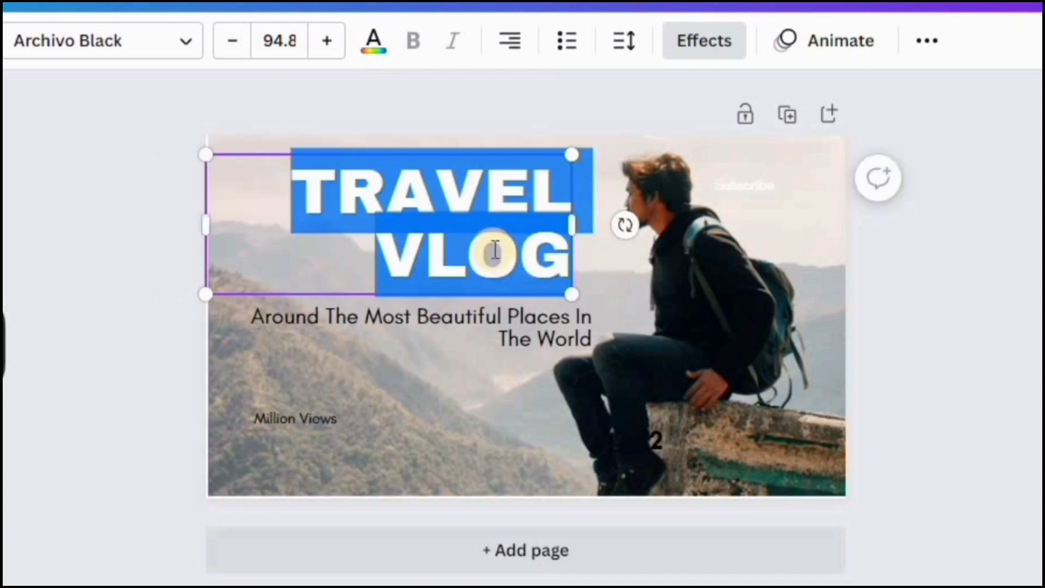
pyautogui.click(481, 315)
pyautogui.doubleClick(583, 339)
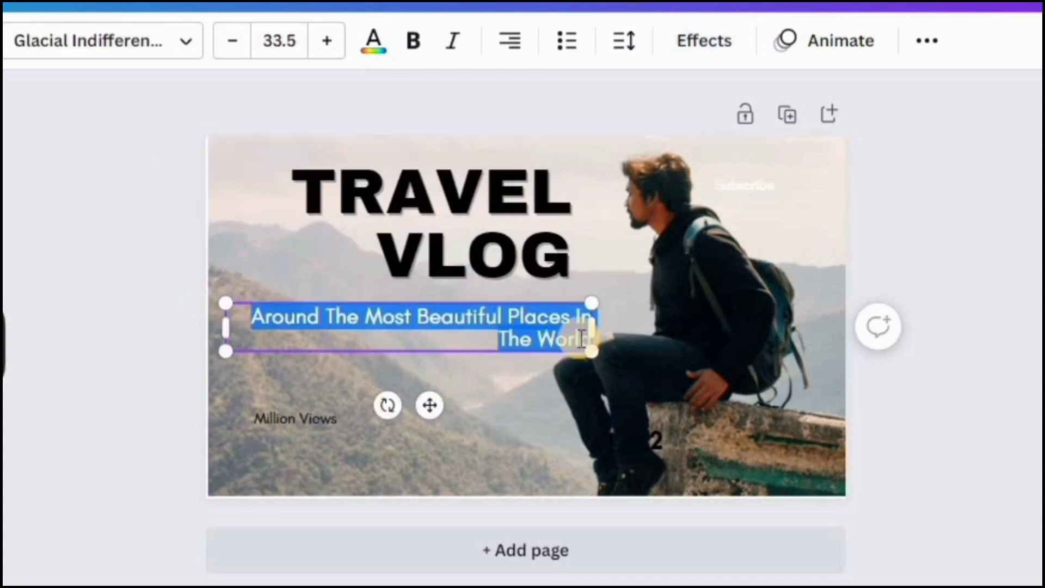
pyautogui.press('BackSpace')
pyautogui.write('iizf')
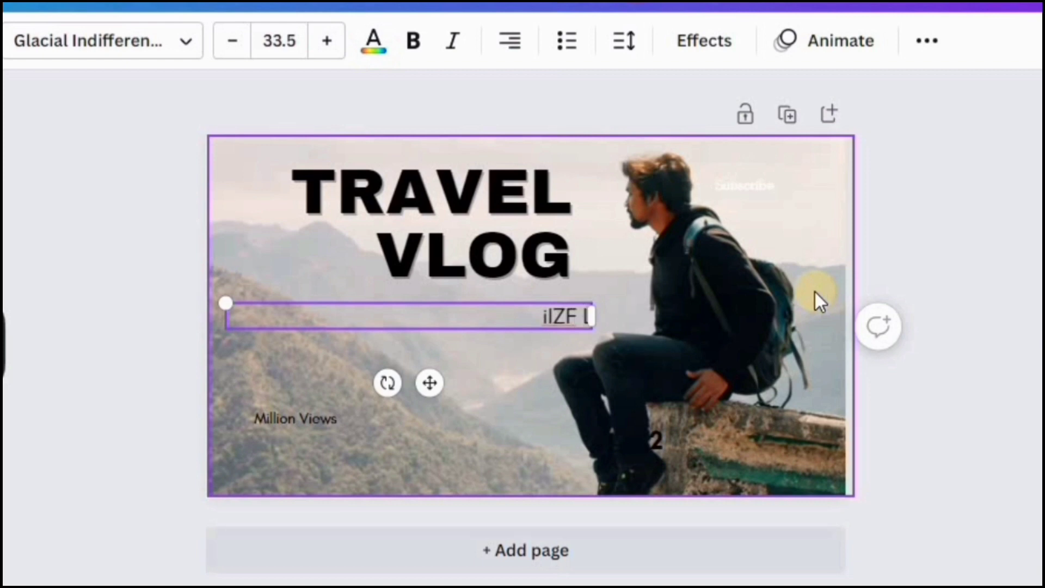
pyautogui.write(' LEARN AND EARN')
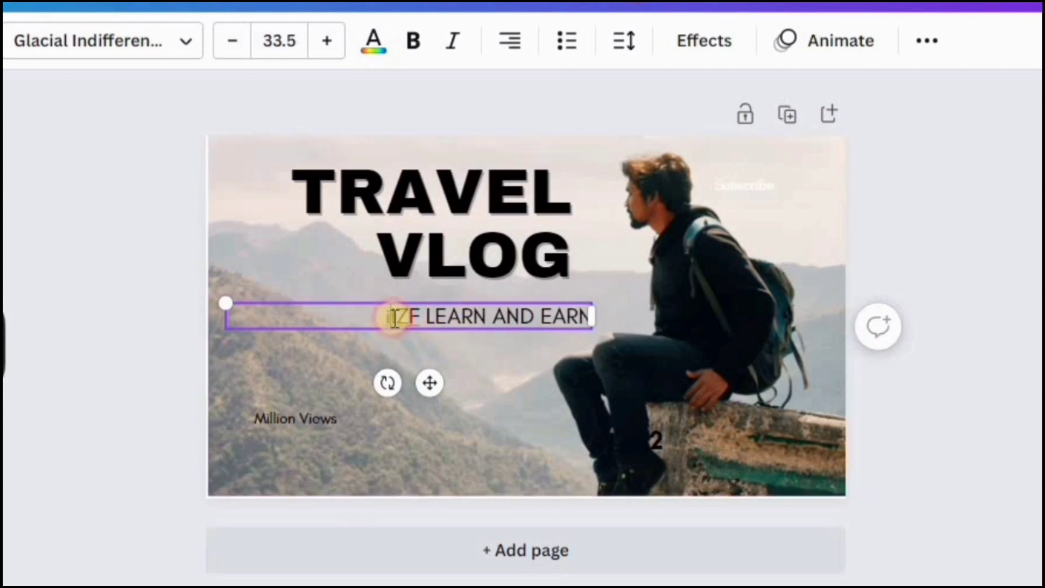
# Correct the subtitle to read "IZF LEARN AND EARN" and color the TRAVEL VLOG title red
pyautogui.click(529, 377)
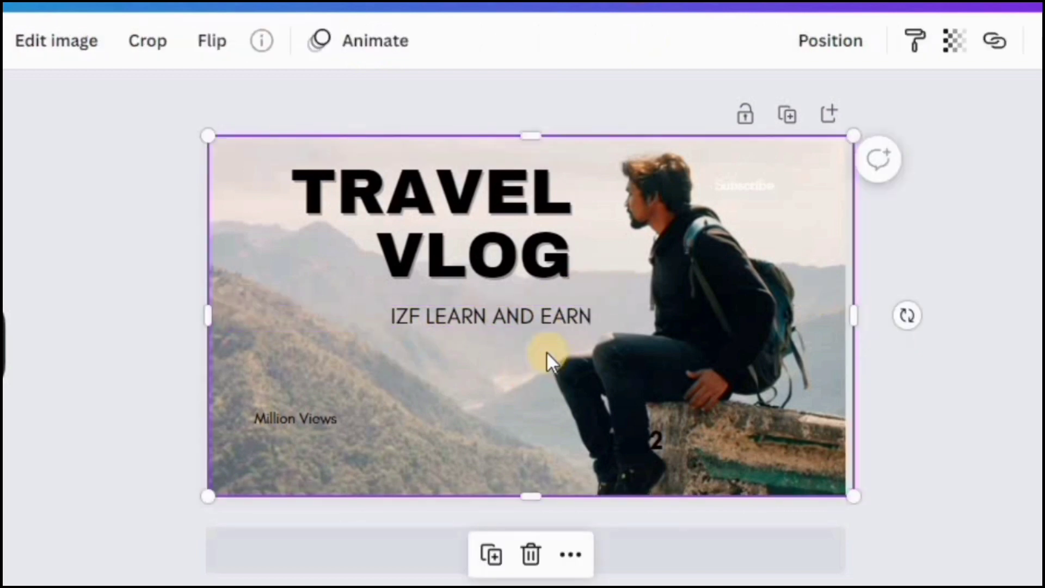
pyautogui.click(547, 320)
pyautogui.click(549, 274)
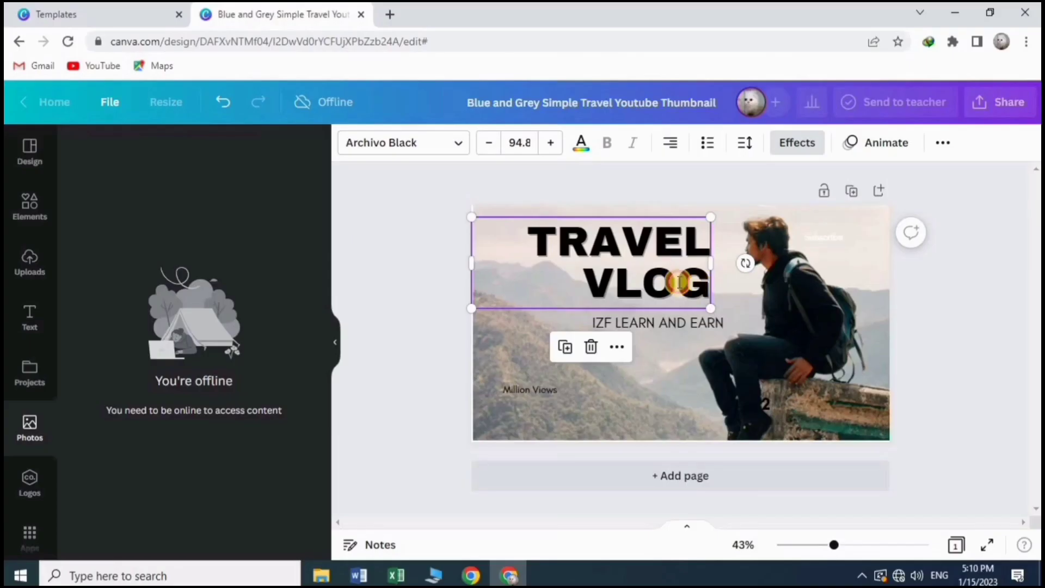
pyautogui.doubleClick(678, 281)
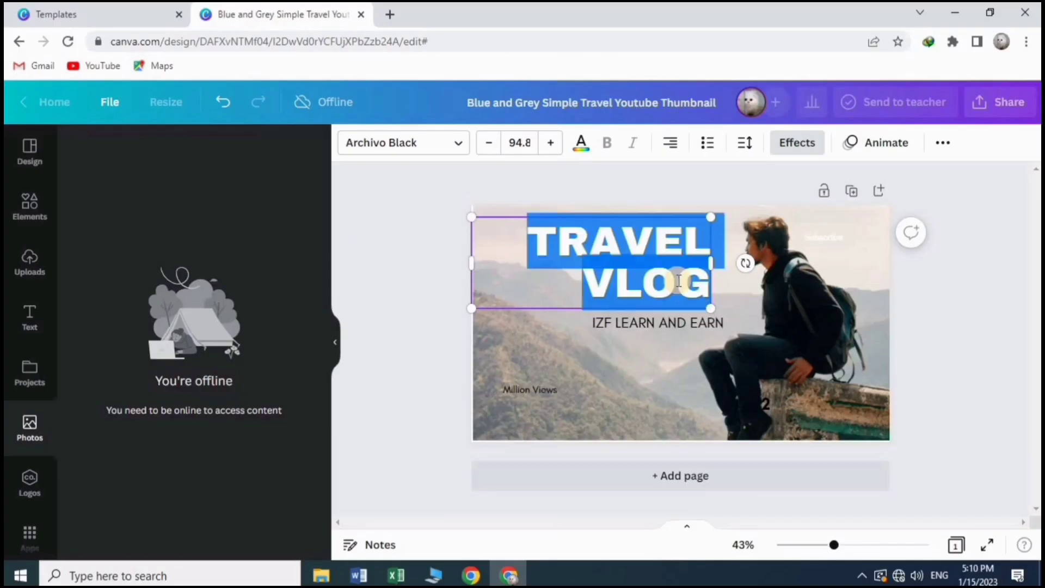
pyautogui.click(581, 144)
pyautogui.click(174, 222)
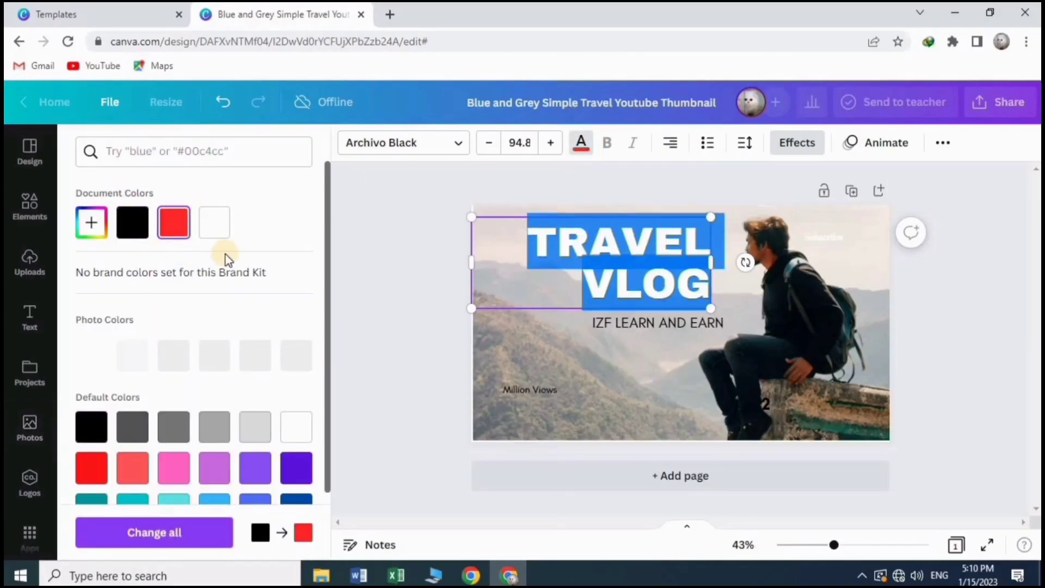
pyautogui.click(629, 350)
pyautogui.click(672, 261)
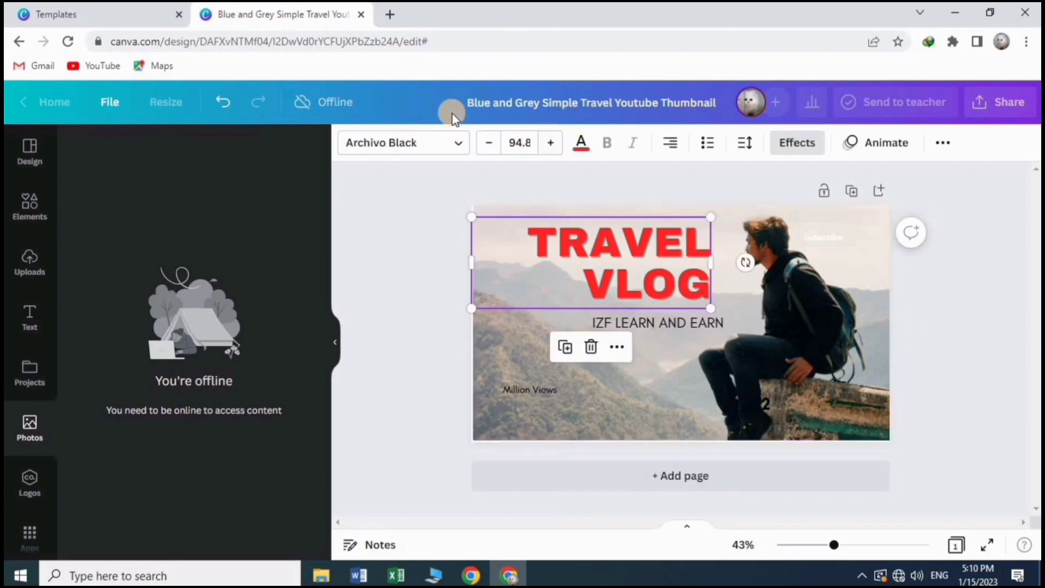
# Change the Million Views text to "5 Million Views"
pyautogui.click(540, 391)
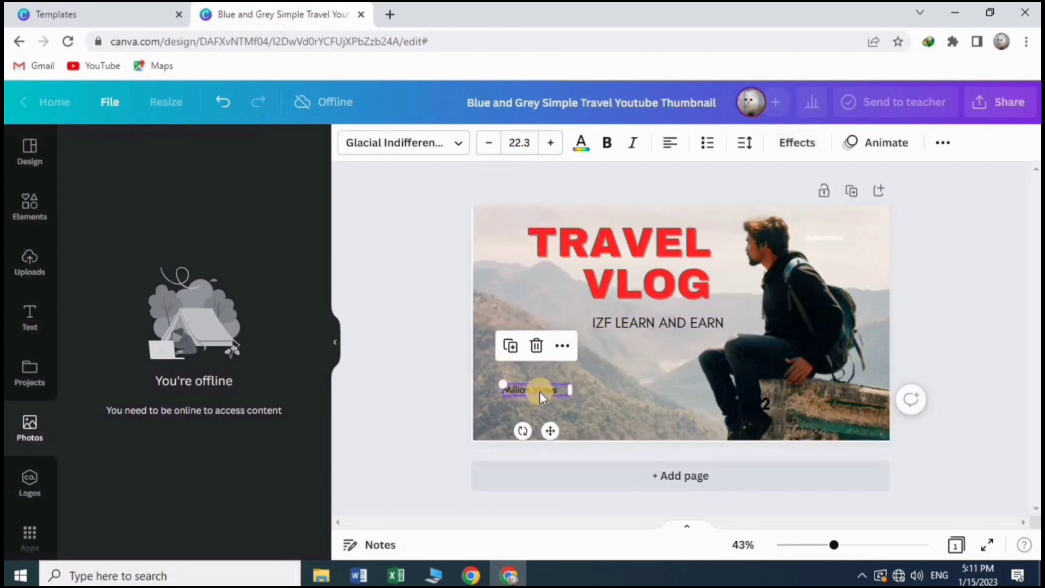
pyautogui.click(662, 386)
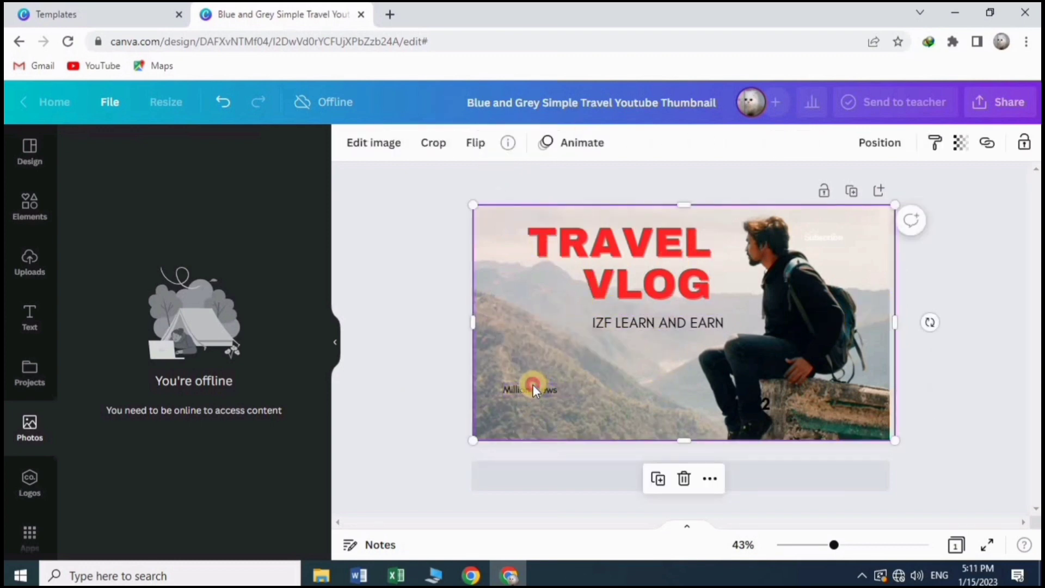
pyautogui.click(508, 389)
pyautogui.click(509, 390)
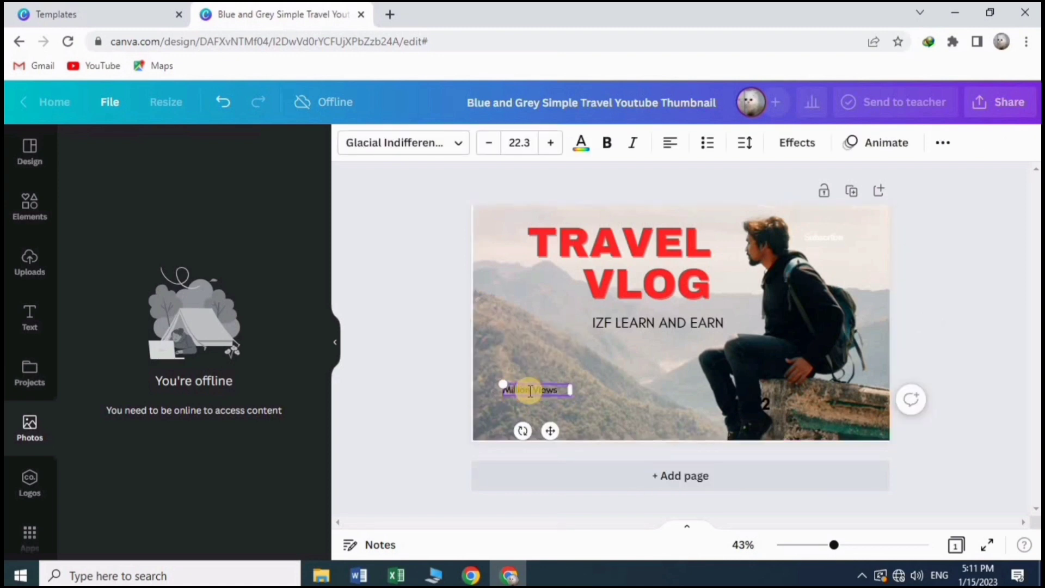
pyautogui.click(599, 380)
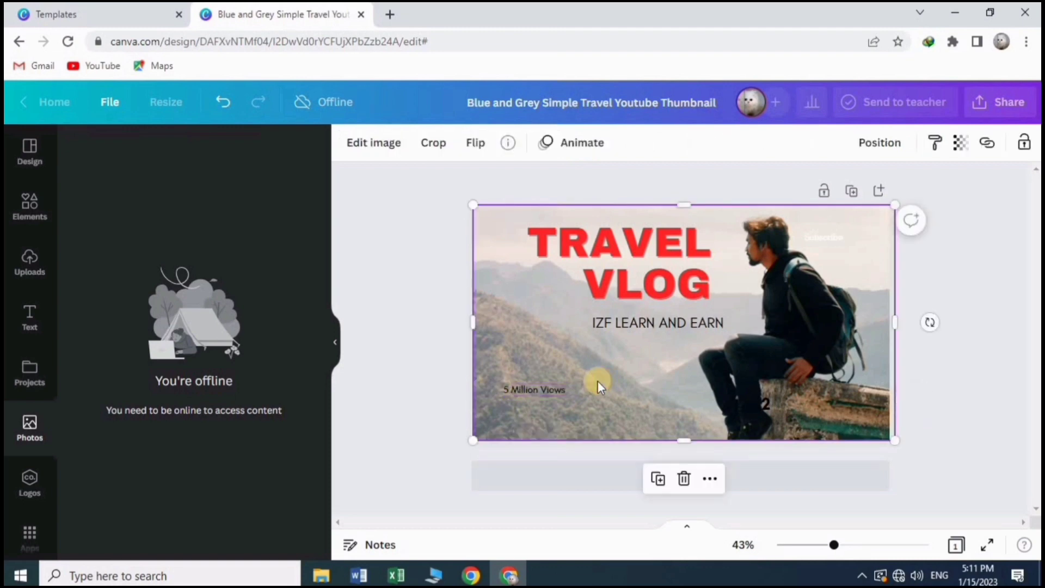
# Enlarge the 5 Million Views text to about size 28.6 and shift it slightly up and to the right
pyautogui.click(518, 391)
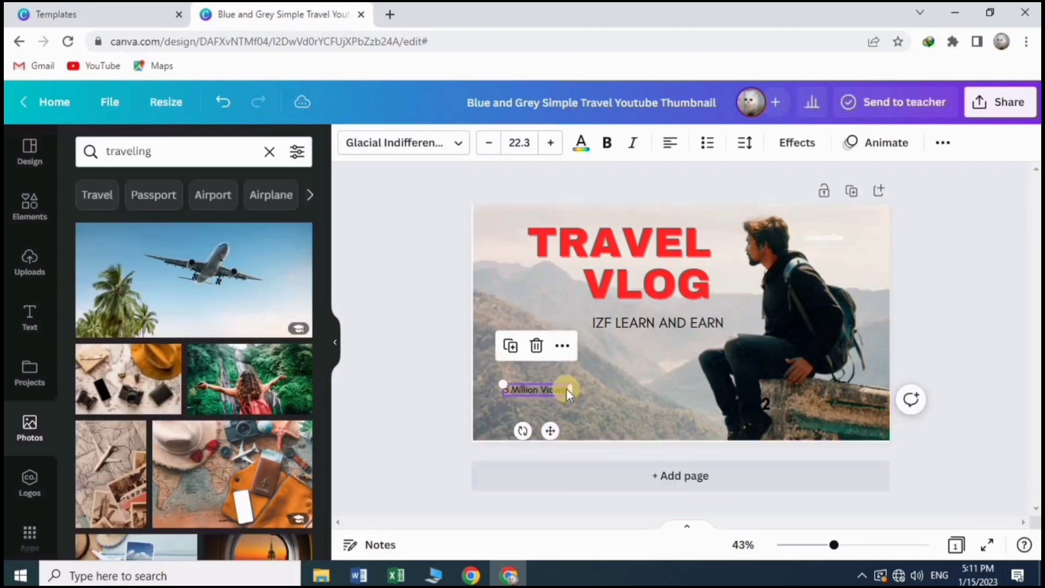
pyautogui.moveTo(570, 394); pyautogui.dragTo(568, 392)
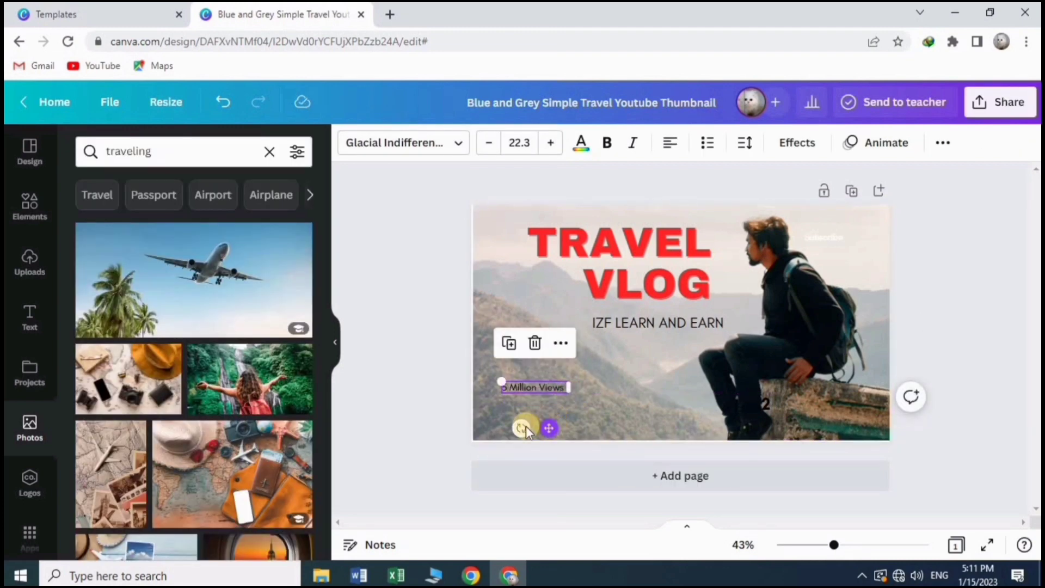
pyautogui.moveTo(500, 373)
pyautogui.mouseDown()
pyautogui.moveTo(566, 386)
pyautogui.moveTo(516, 364)
pyautogui.mouseUp()
pyautogui.moveTo(571, 390); pyautogui.dragTo(559, 378)
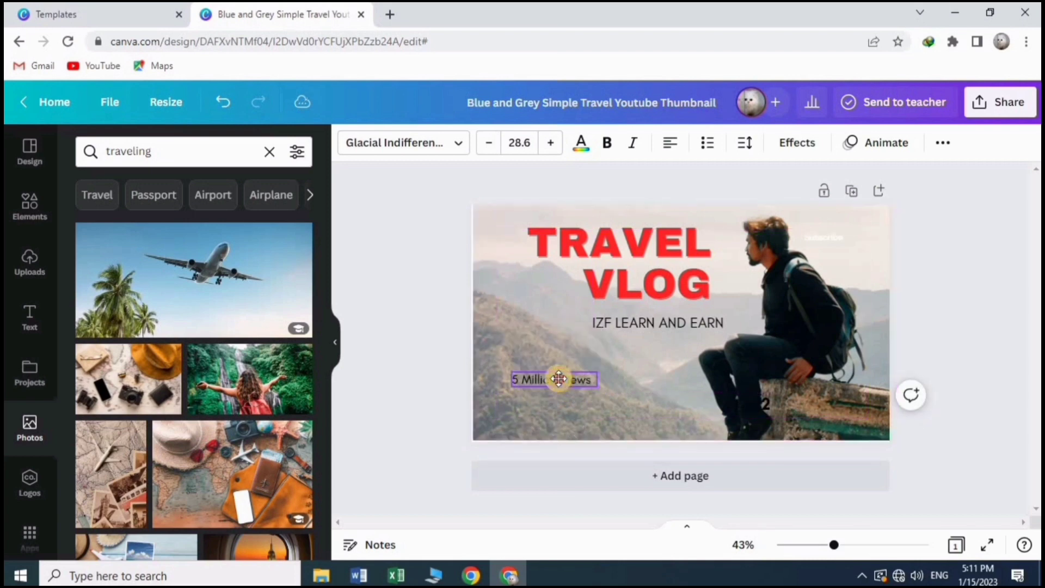
# Narrow the IZF LEARN AND EARN subtitle's text box and move it toward the thumbnail's left edge
pyautogui.click(655, 321)
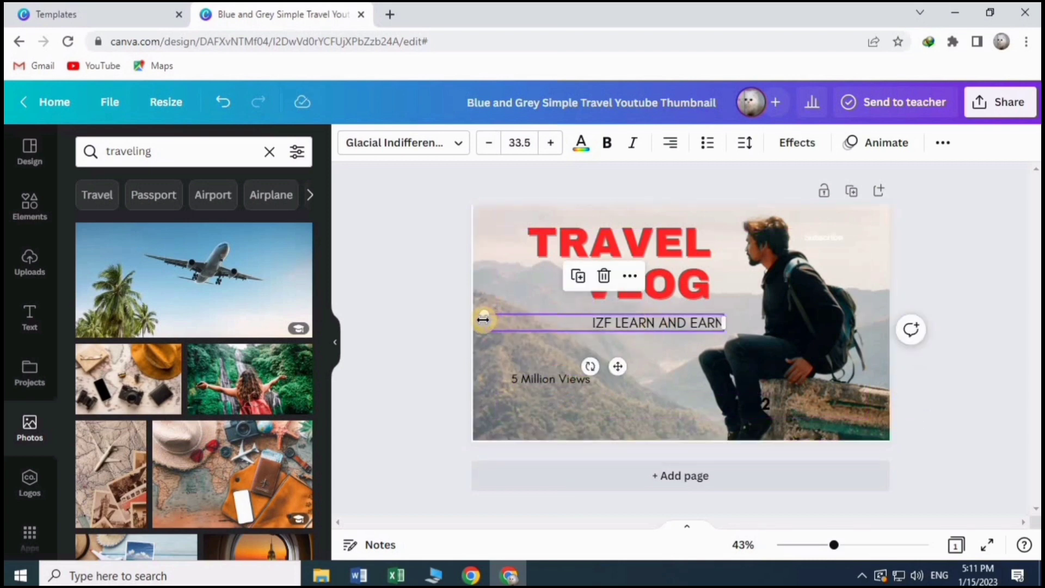
pyautogui.moveTo(483, 319); pyautogui.dragTo(581, 321)
pyautogui.moveTo(653, 322); pyautogui.dragTo(572, 321)
# Enlarge the TRAVEL VLOG title to about font size 104
pyautogui.click(639, 270)
pyautogui.moveTo(710, 307); pyautogui.dragTo(733, 317)
pyautogui.click(682, 351)
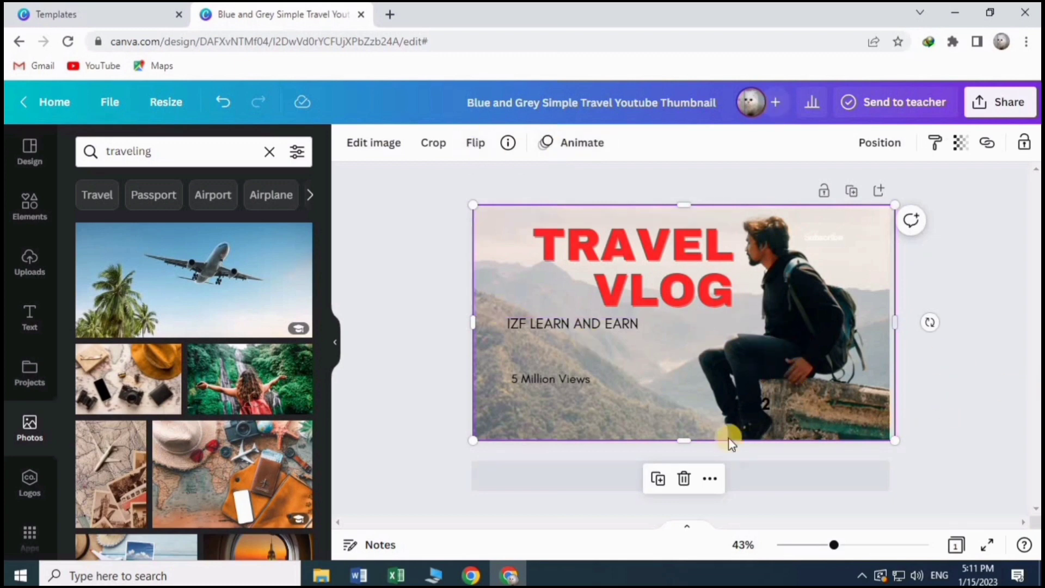
# Try the Luna filter on the background photo of the seated man
pyautogui.scroll(-2, 233, 397)
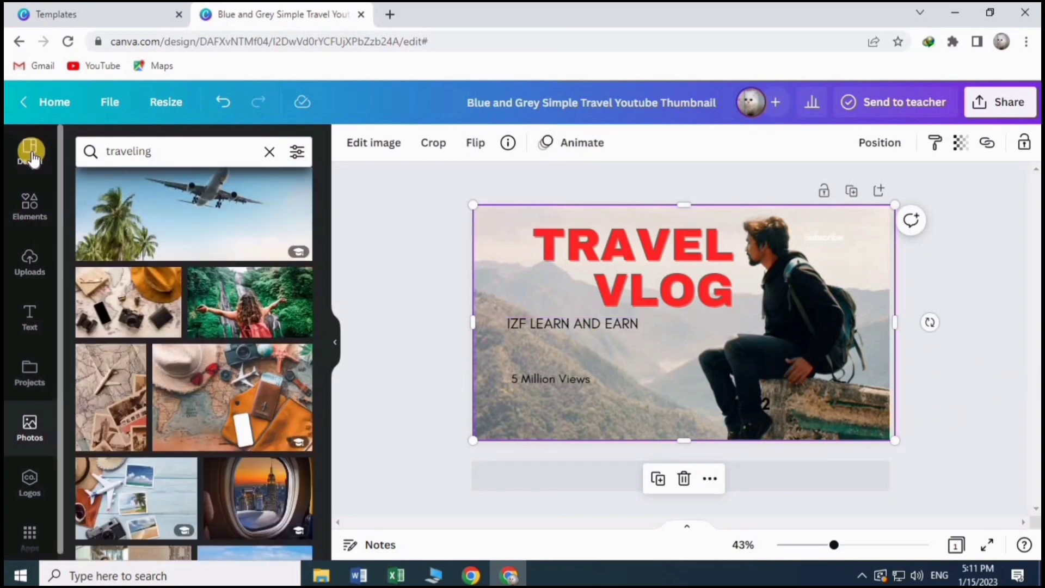
pyautogui.click(374, 142)
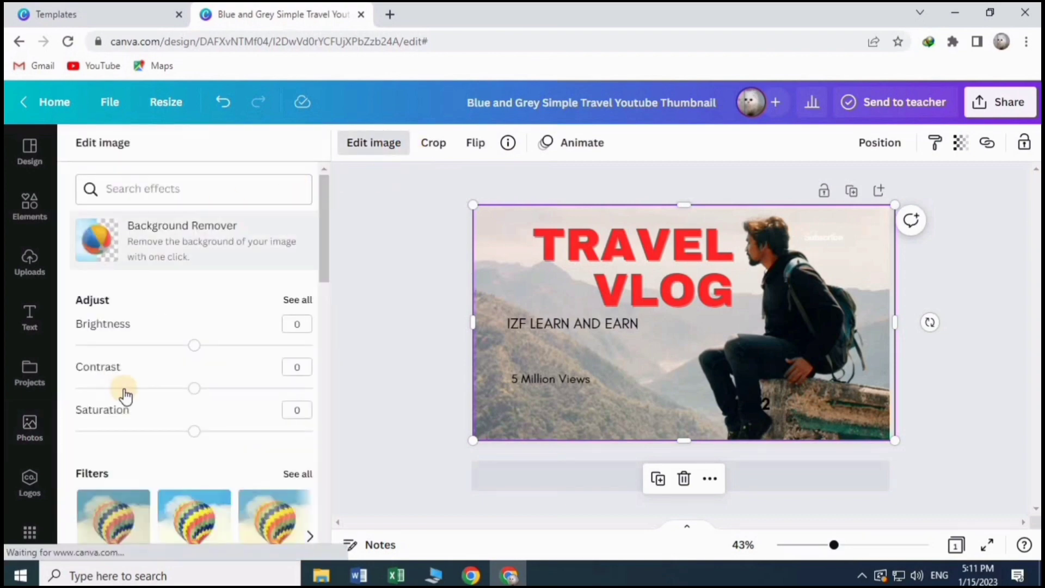
pyautogui.scroll(-4, 194, 379)
pyautogui.scroll(-5, 218, 370)
pyautogui.scroll(1, 239, 332)
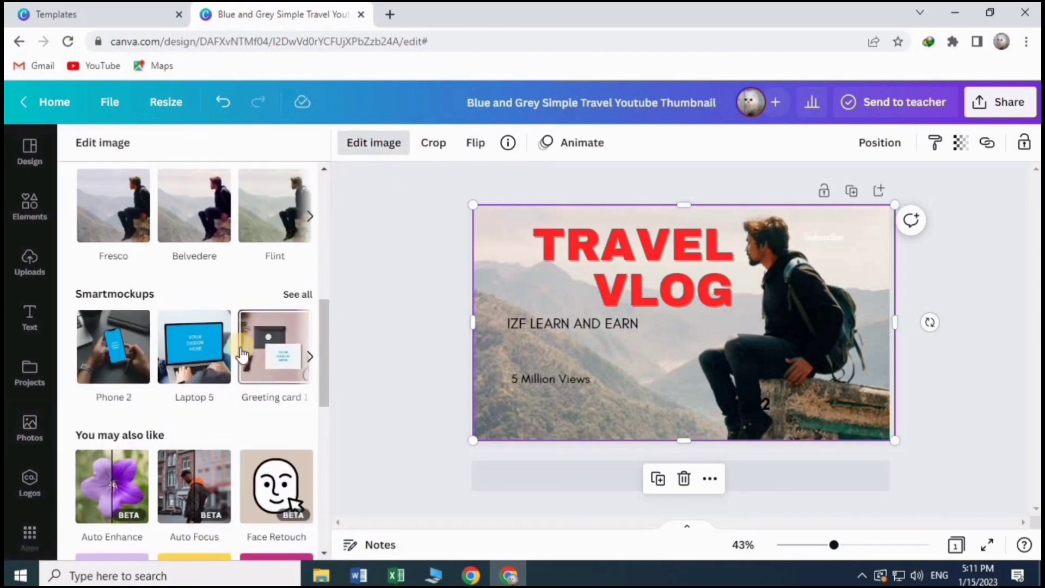
pyautogui.click(312, 222)
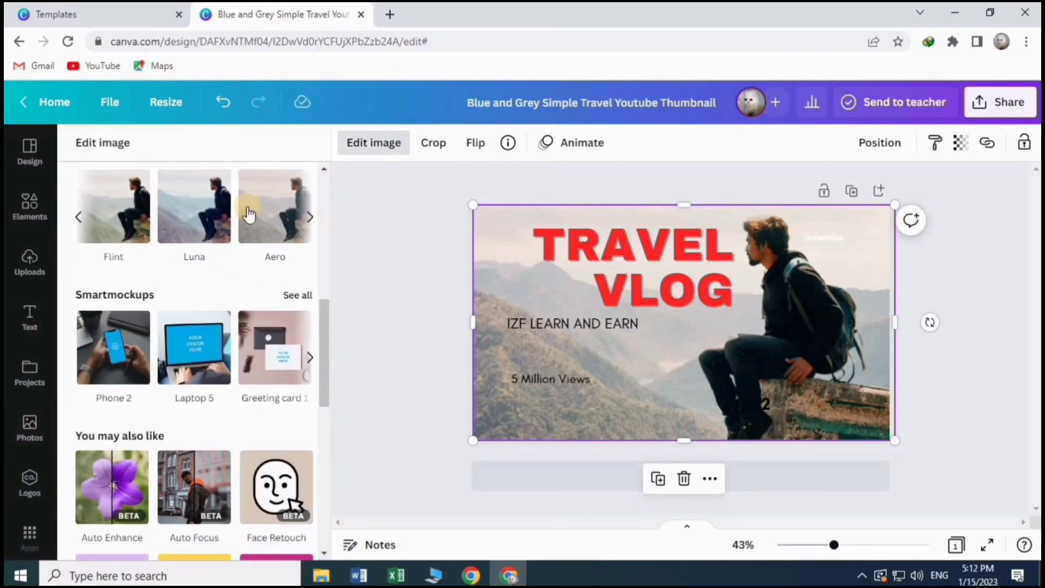
pyautogui.click(182, 220)
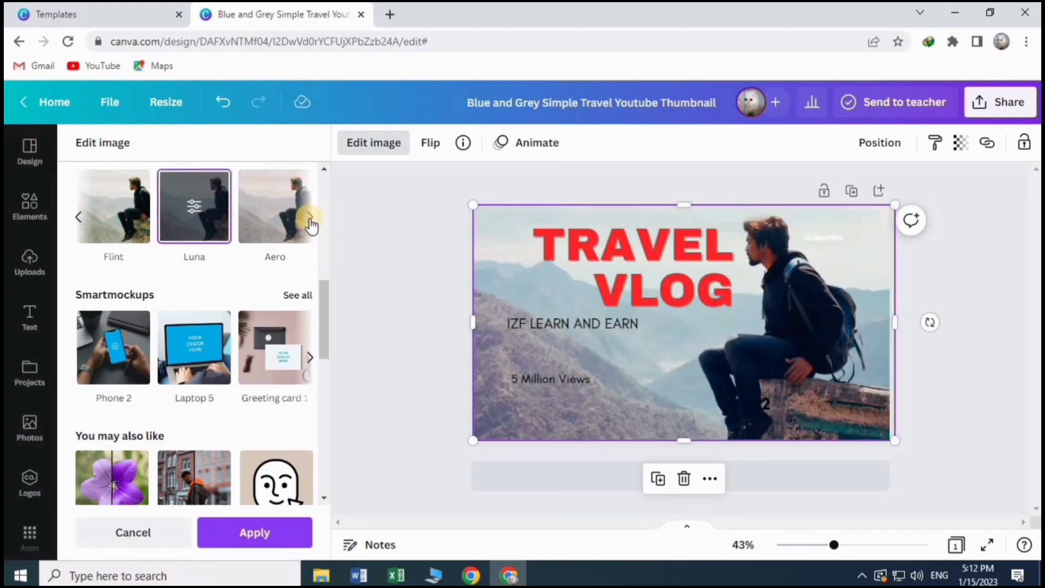
# Apply the Polar filter to the background photo
pyautogui.click(310, 222)
pyautogui.click(310, 222)
pyautogui.click(310, 222)
pyautogui.click(311, 222)
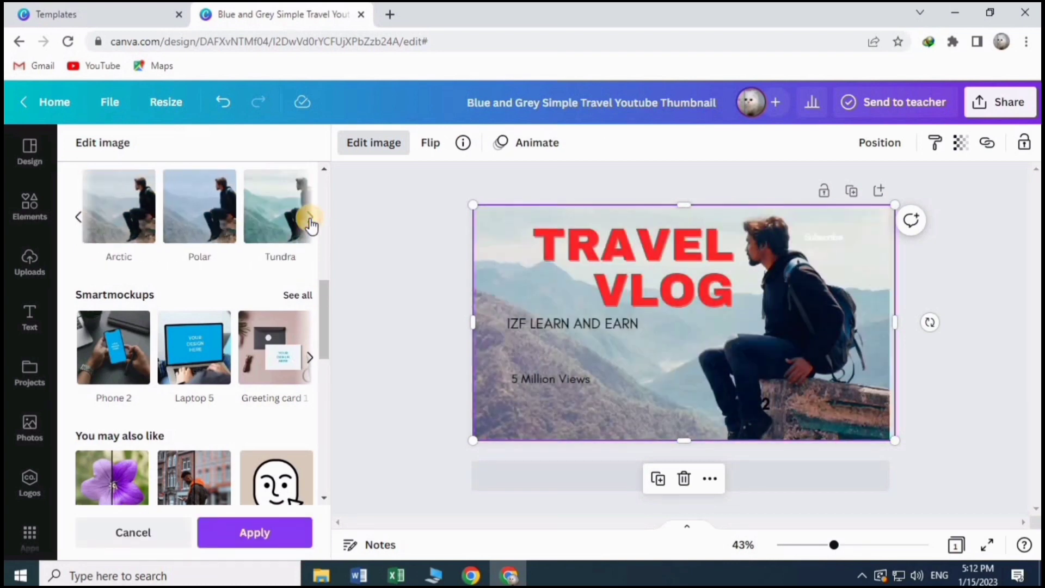
pyautogui.click(310, 222)
pyautogui.click(139, 206)
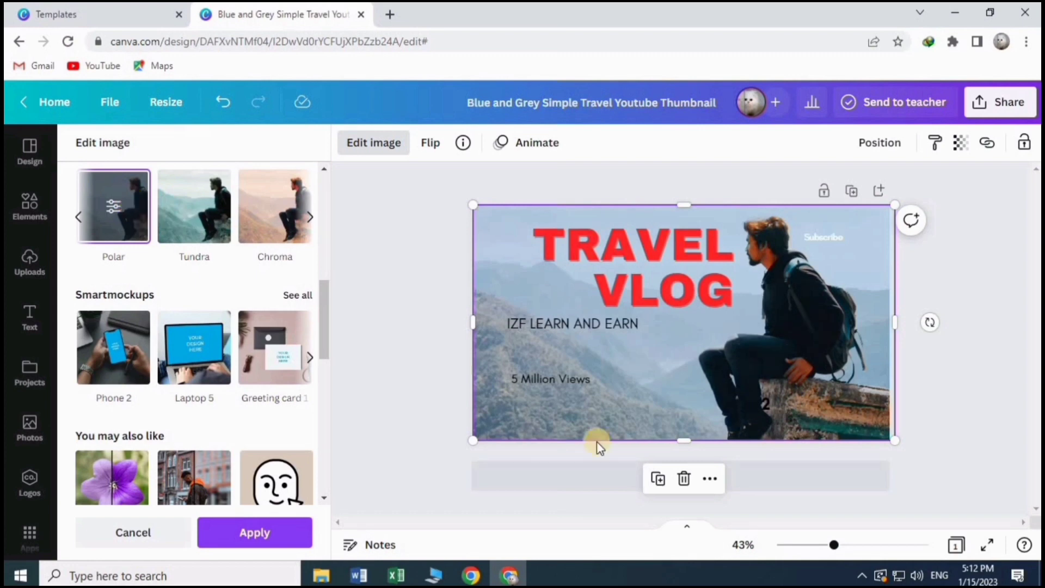
# Make the 5 Million Views text and the IZF LEARN AND EARN subtitle bold
pyautogui.click(568, 376)
pyautogui.click(606, 146)
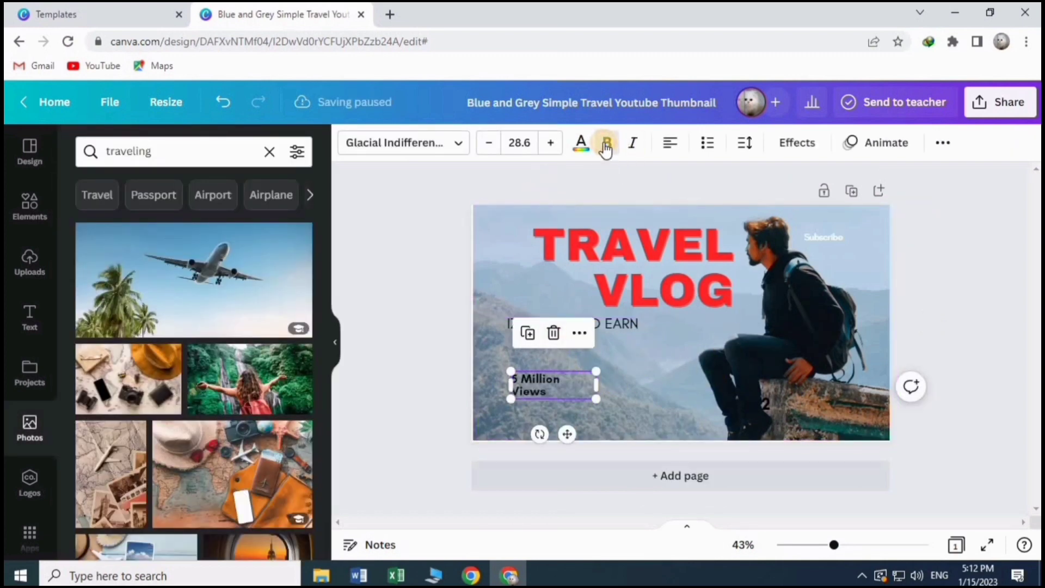
pyautogui.click(652, 386)
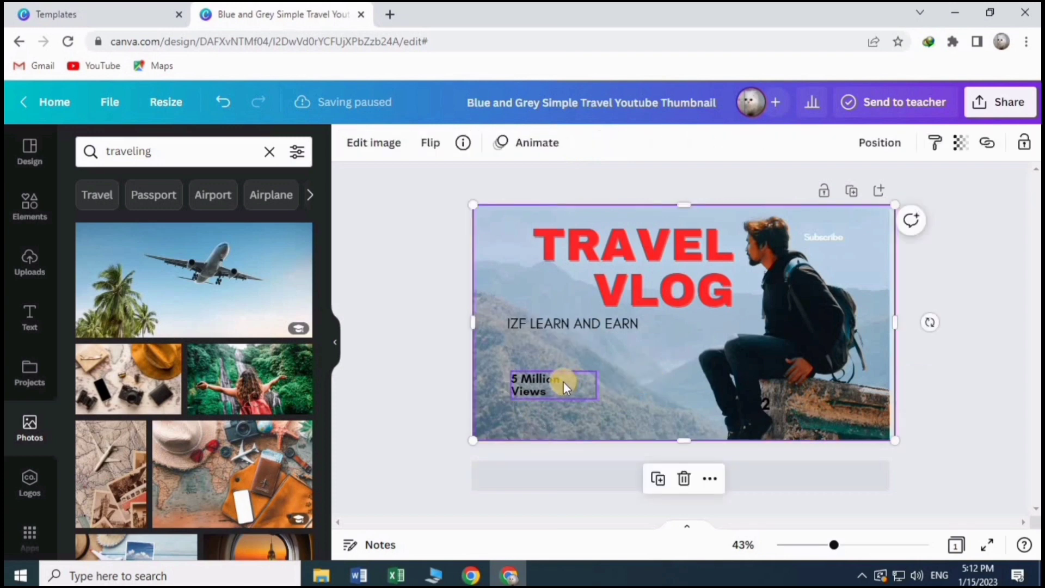
pyautogui.click(622, 322)
pyautogui.click(607, 142)
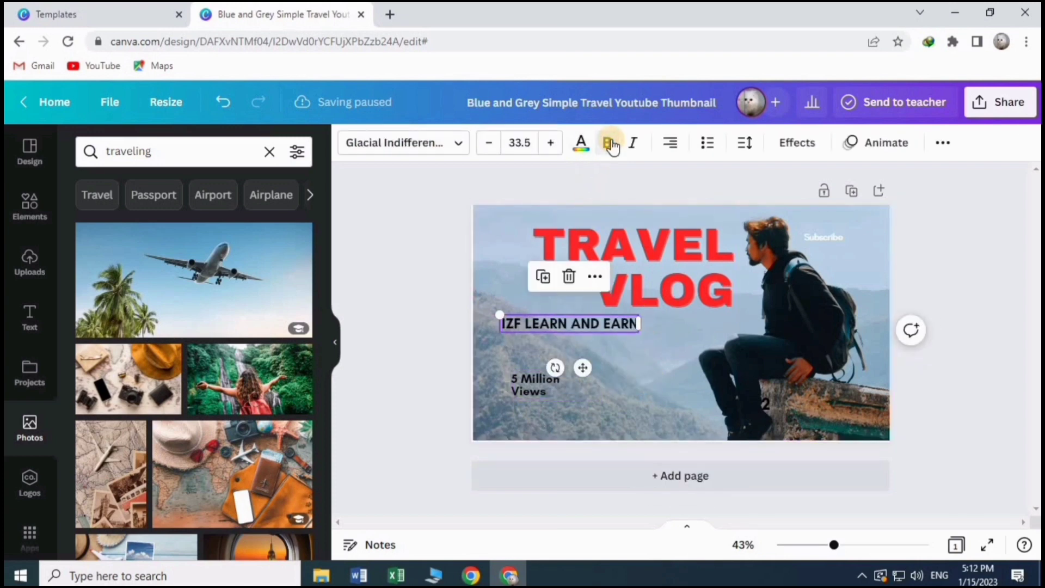
pyautogui.click(654, 369)
# Look up the suggested Glow elements and show only the graphics
pyautogui.click(692, 273)
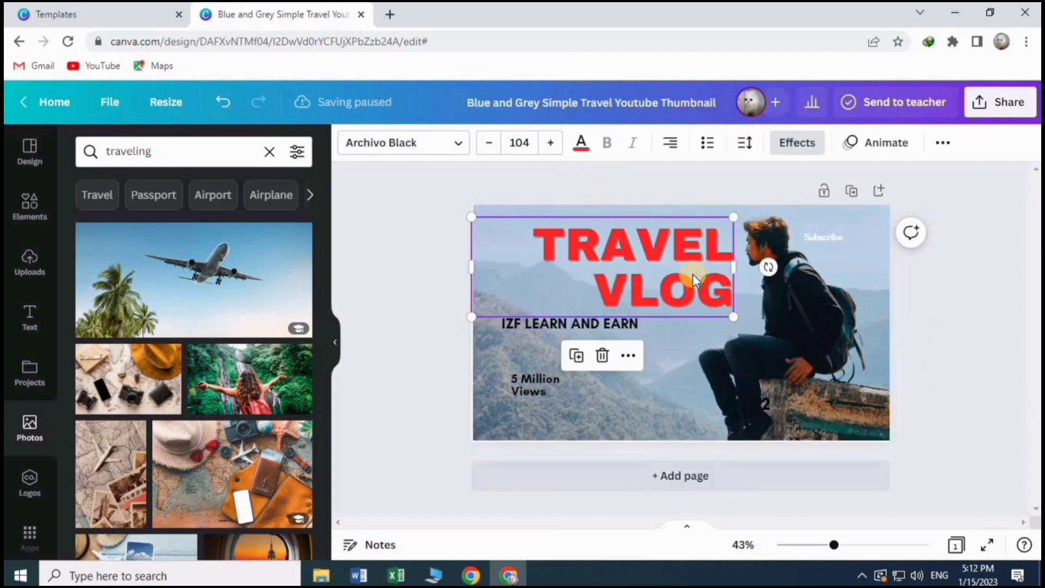
pyautogui.doubleClick(604, 277)
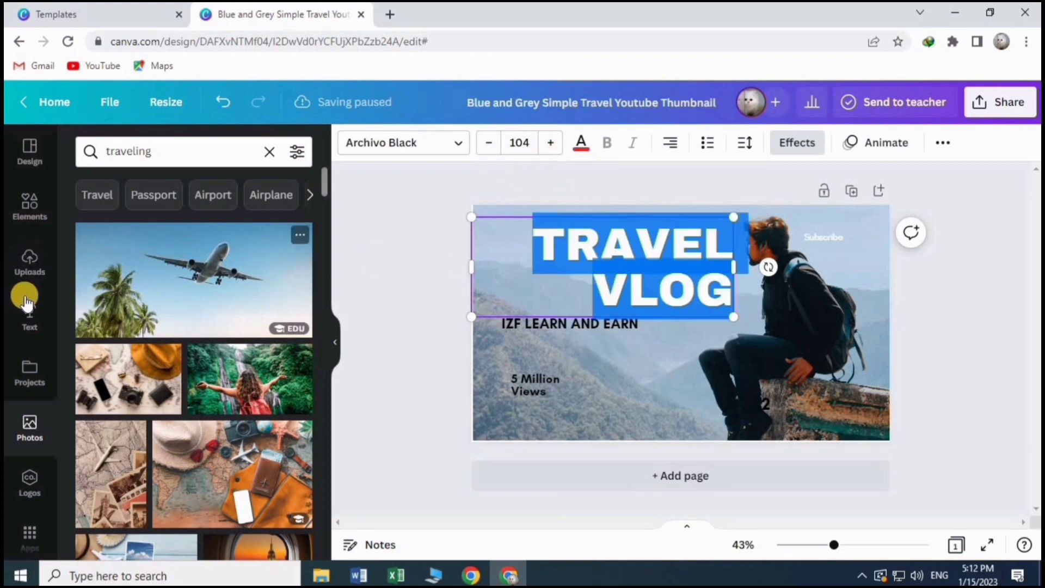
pyautogui.click(31, 218)
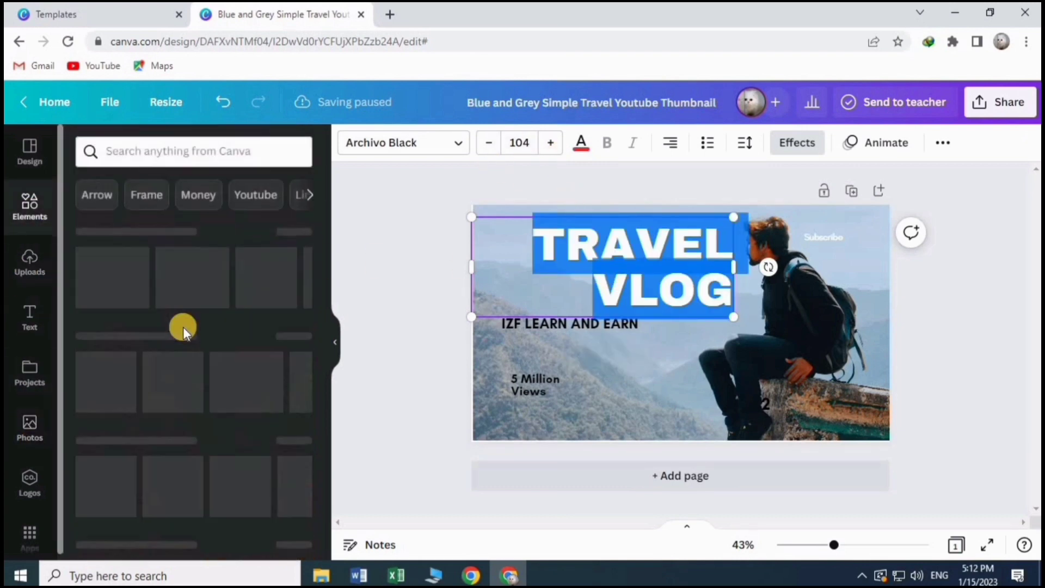
pyautogui.click(308, 196)
pyautogui.click(308, 196)
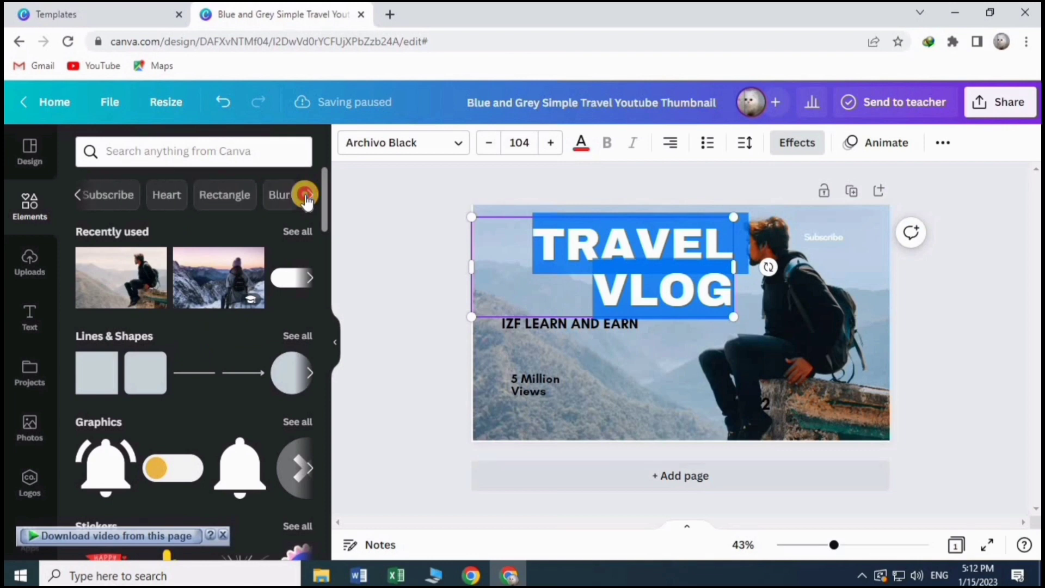
pyautogui.click(308, 196)
pyautogui.click(308, 196)
pyautogui.click(308, 196)
pyautogui.click(306, 197)
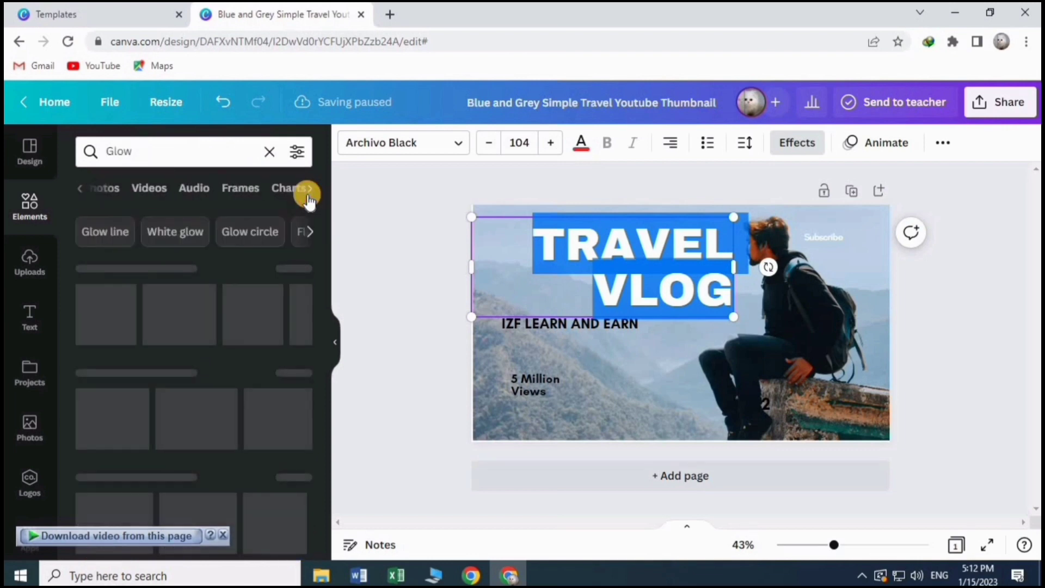
pyautogui.click(128, 190)
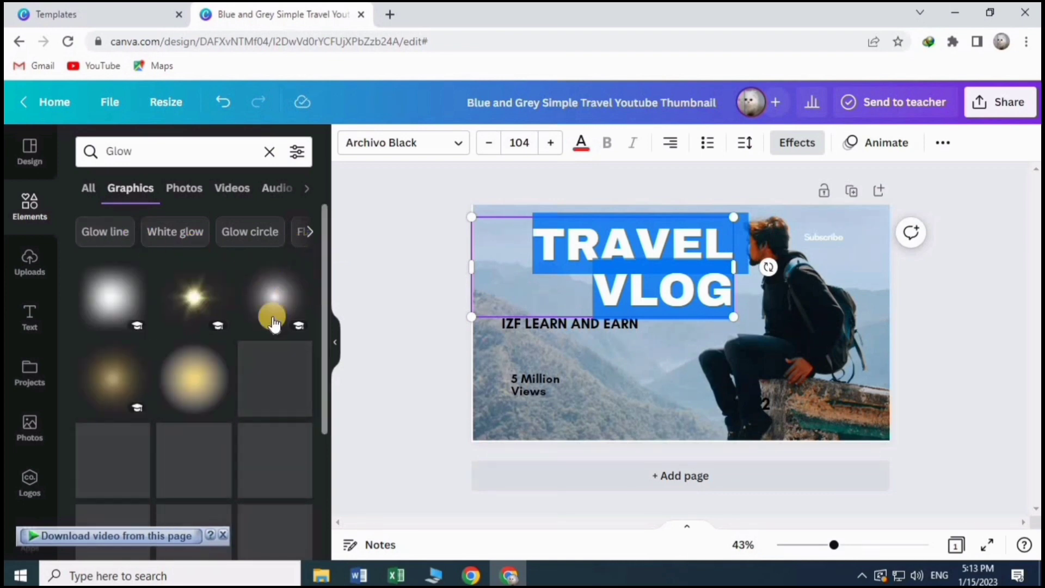
# Add the round golden glow graphic and place it as a sun in the thumbnail's upper-left corner
pyautogui.scroll(-2, 159, 417)
pyautogui.scroll(-1, 159, 417)
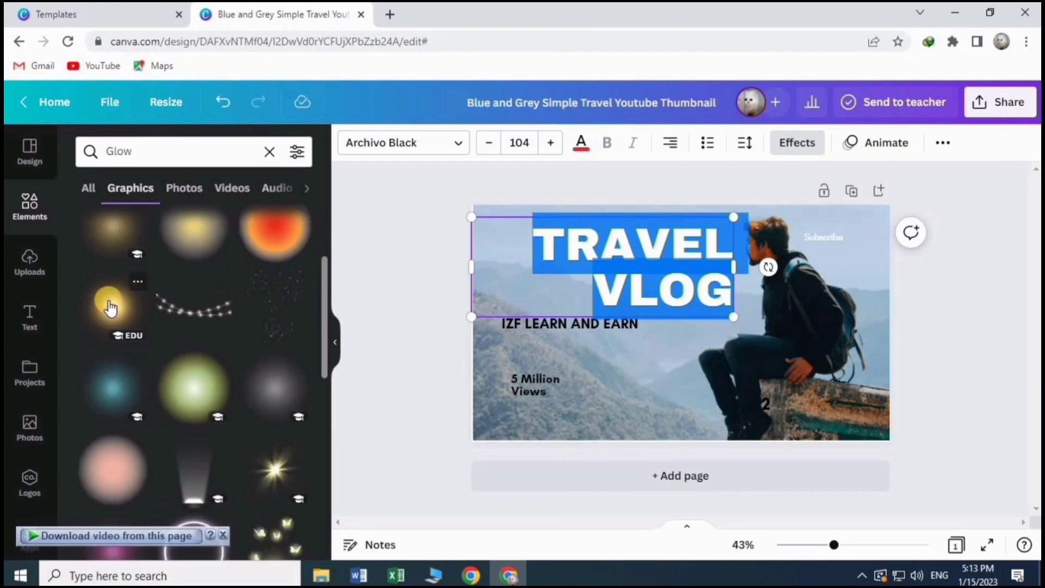
pyautogui.click(109, 307)
pyautogui.moveTo(579, 371); pyautogui.dragTo(479, 204)
pyautogui.click(645, 390)
# Shift the TRAVEL VLOG title slightly down and to the right, away from the corner glow
pyautogui.click(523, 246)
pyautogui.click(655, 373)
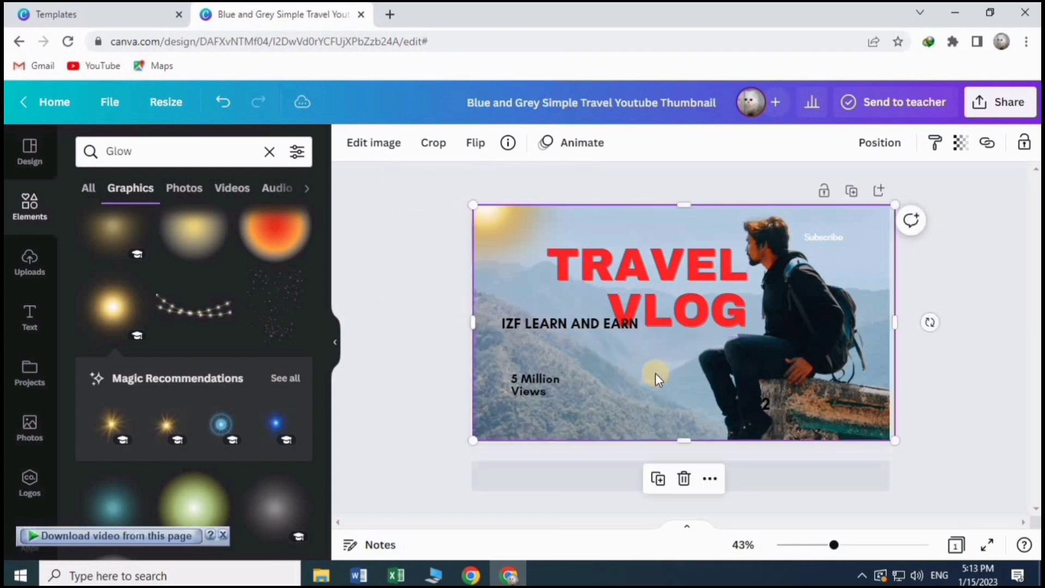
pyautogui.click(499, 224)
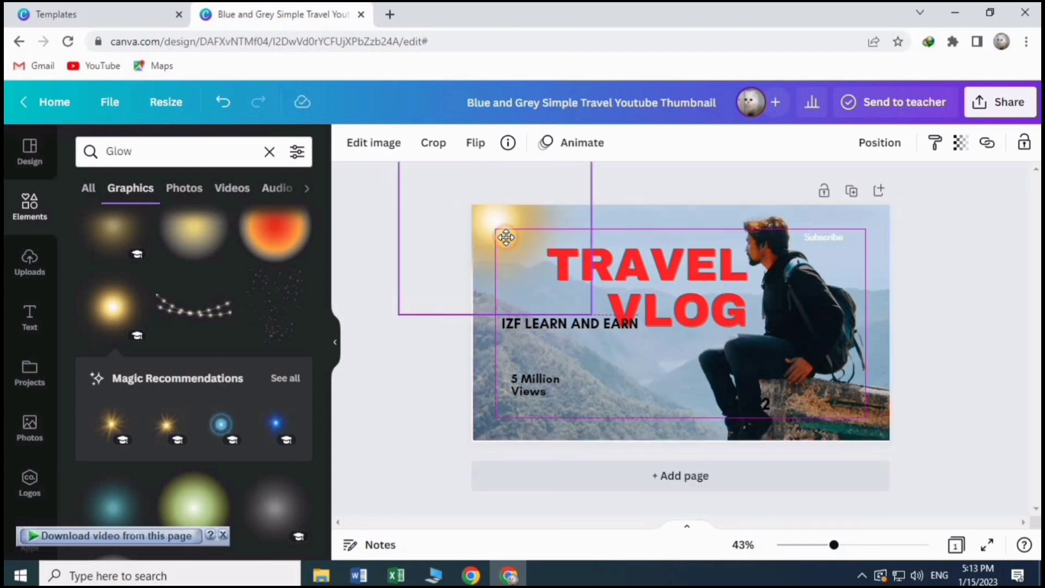
pyautogui.click(540, 299)
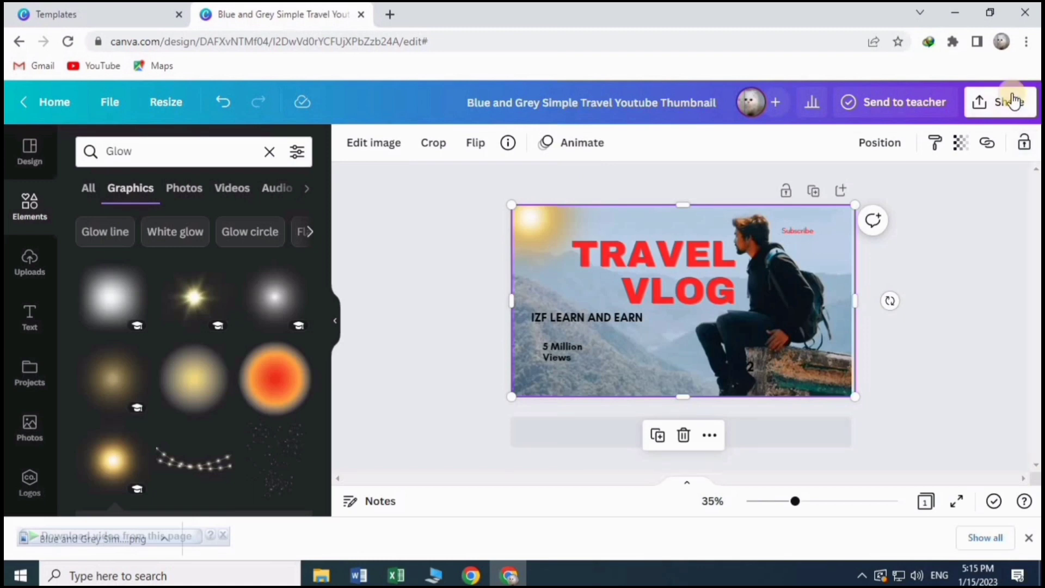
# Download the thumbnail as a PNG at size 1.5 (1,920 × 1,080 px)
pyautogui.click(1010, 104)
pyautogui.scroll(-5, 900, 231)
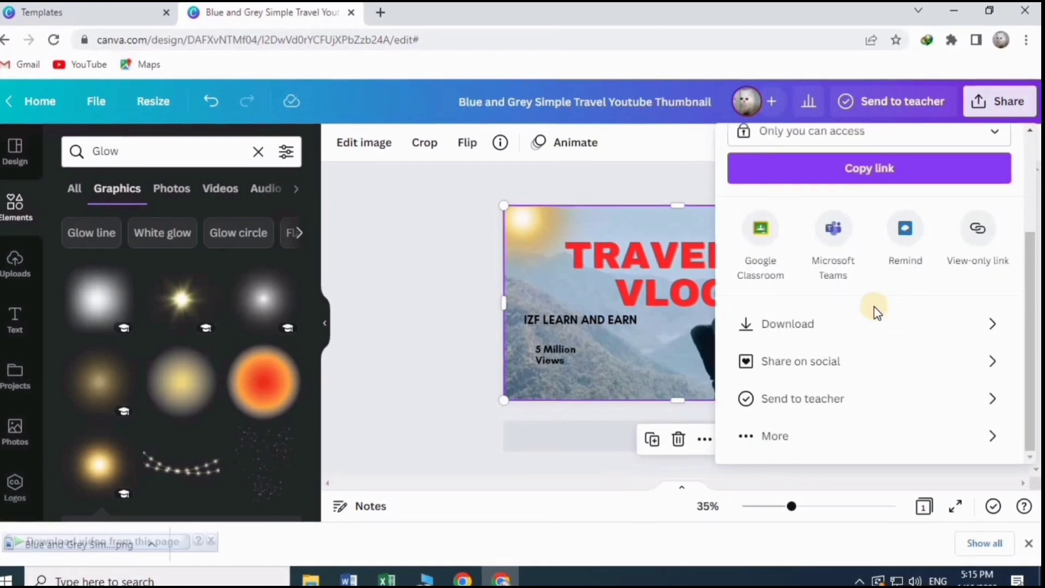
pyautogui.click(793, 330)
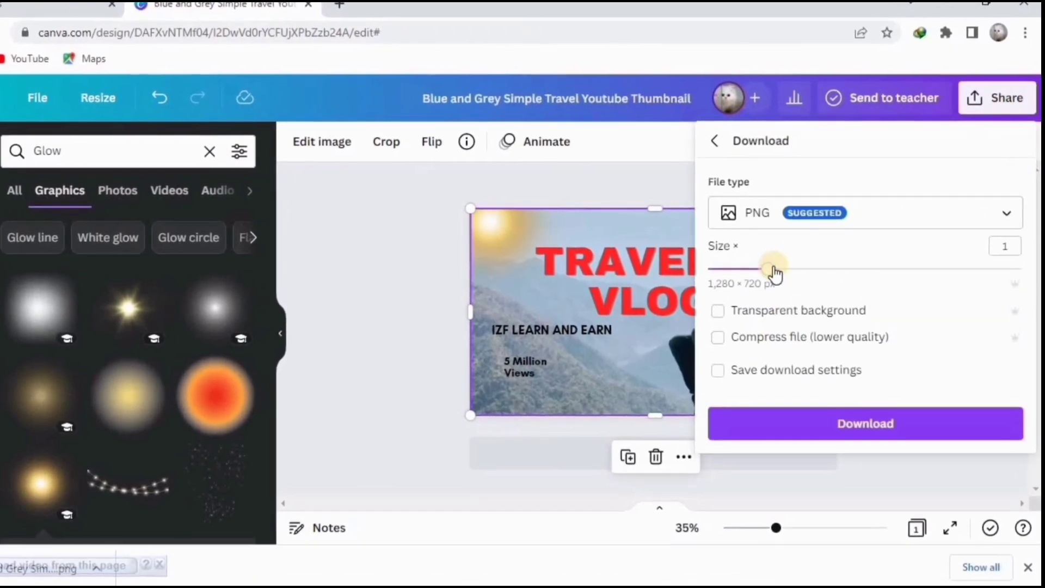
pyautogui.moveTo(776, 266); pyautogui.dragTo(813, 273)
pyautogui.click(844, 431)
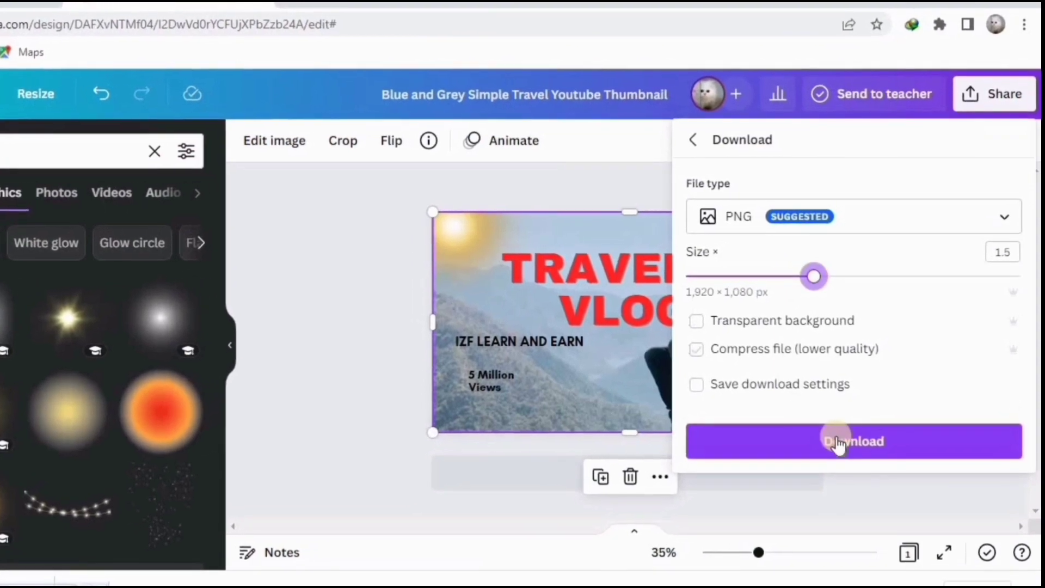